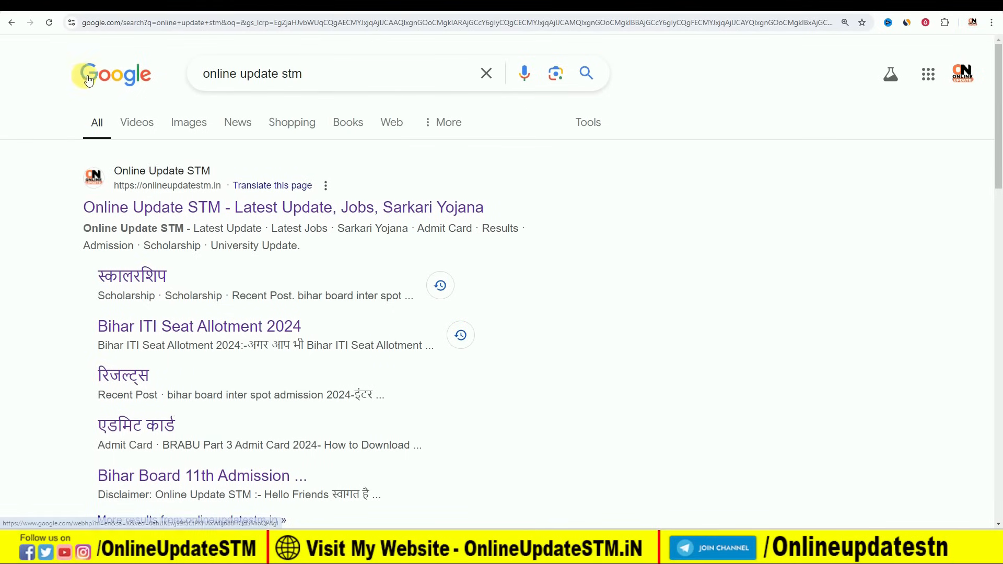
Go to the Online Update STM site and search it for 'Dakhil kharij online kaise kare'.
{"action": "left_click", "coordinate": [152, 208]}
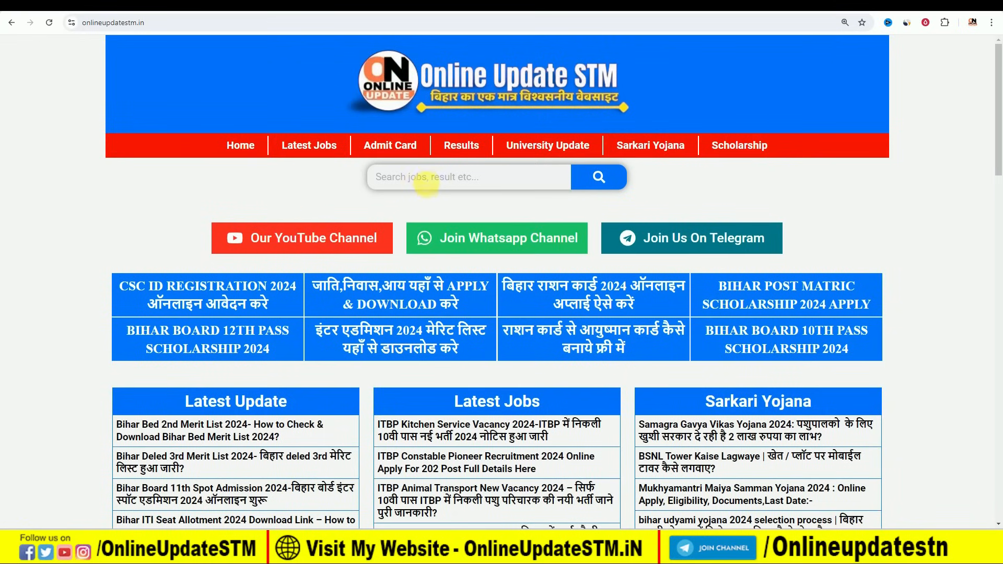
{"action": "left_click", "coordinate": [426, 180]}
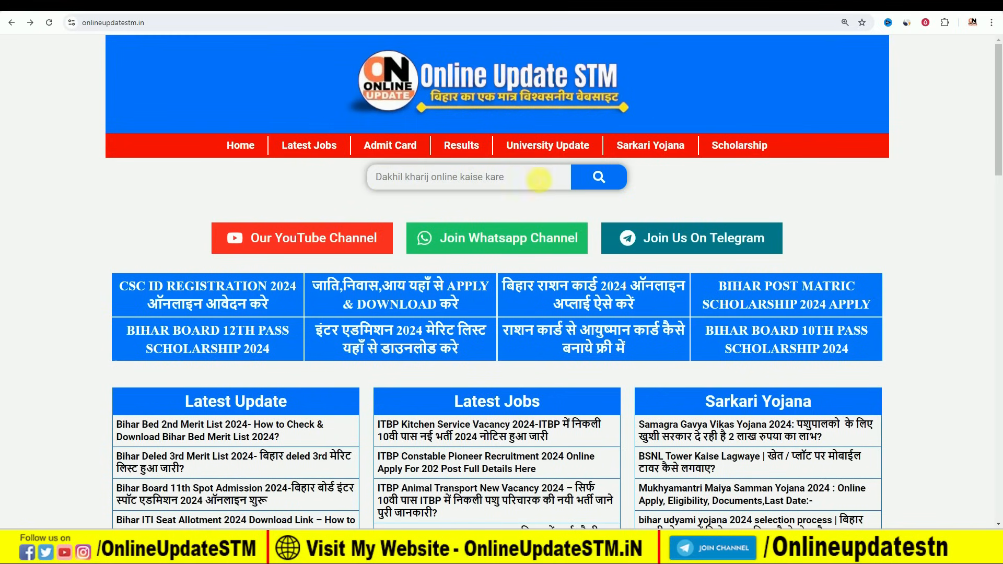
{"action": "left_click", "coordinate": [600, 180]}
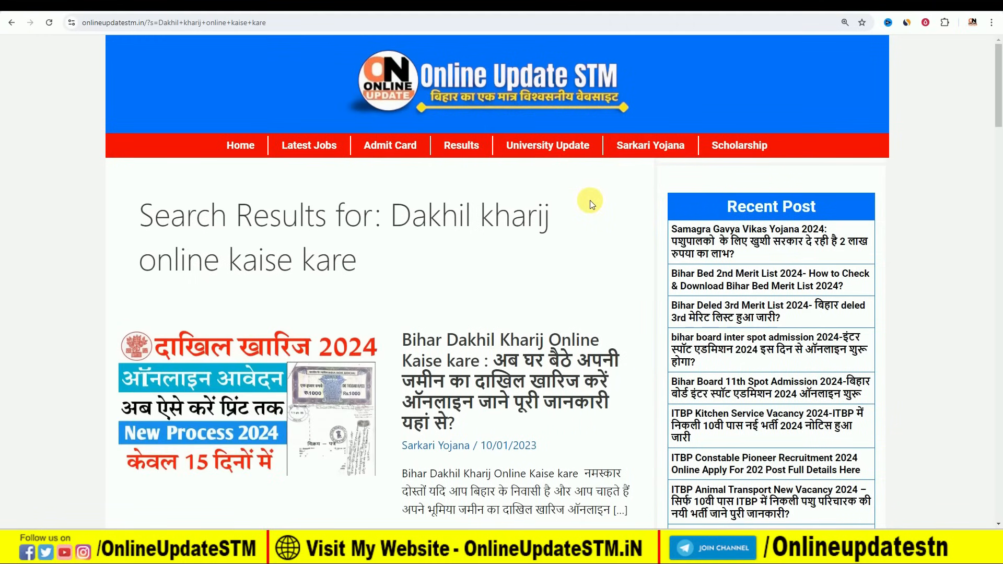
{"action": "scroll", "coordinate": [579, 214], "scroll_direction": "down", "scroll_amount": 1}
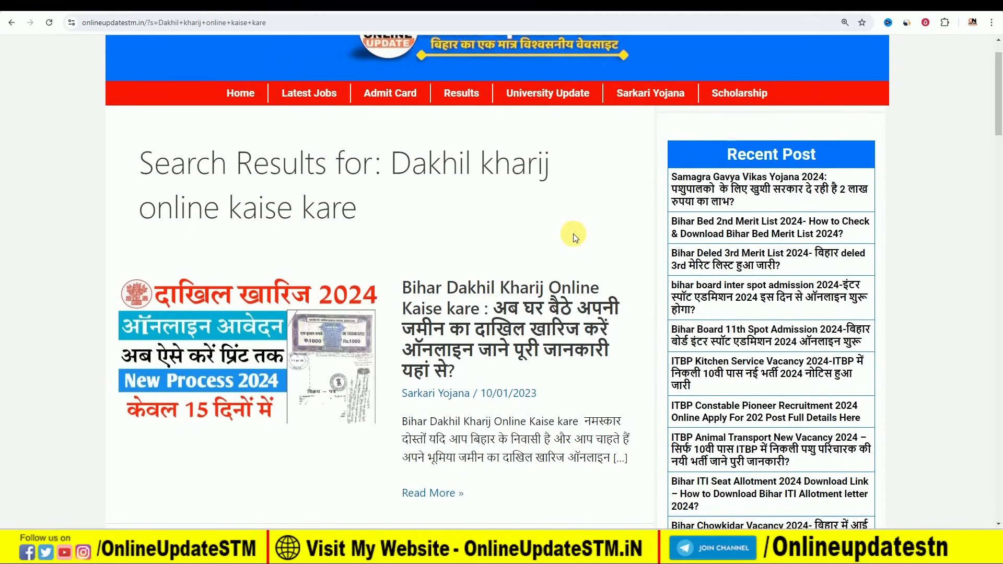
Open the Bihar Dakhil Kharij Online article and scroll down to its Important Link table.
{"action": "left_click", "coordinate": [479, 316]}
{"action": "scroll", "coordinate": [473, 303], "scroll_direction": "down", "scroll_amount": 10}
{"action": "scroll", "coordinate": [470, 293], "scroll_direction": "down", "scroll_amount": 15}
{"action": "scroll", "coordinate": [468, 291], "scroll_direction": "down", "scroll_amount": 15}
{"action": "scroll", "coordinate": [459, 288], "scroll_direction": "down", "scroll_amount": 8}
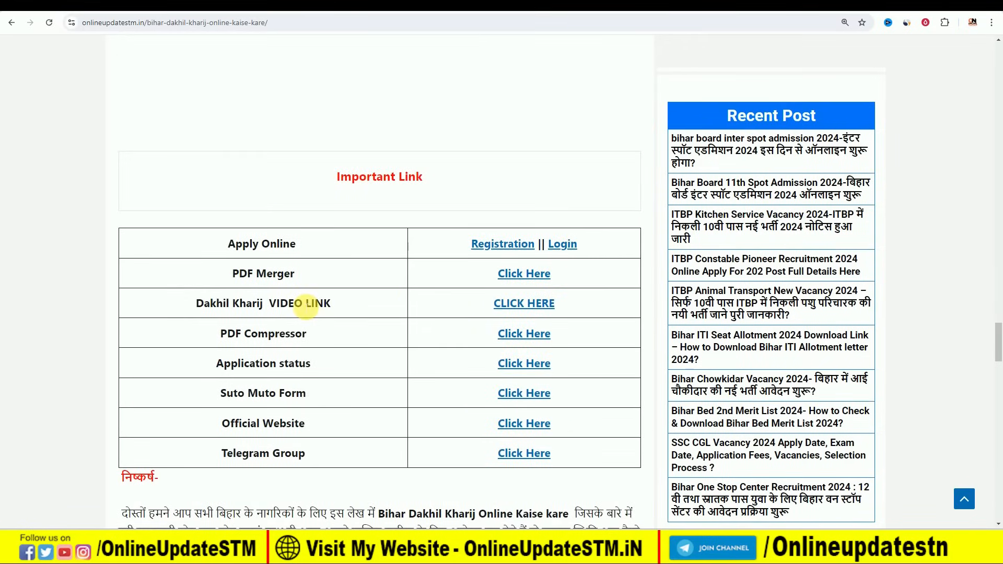
Highlight the PDF Compressor, PDF Merger and Apply Online entries in the table.
{"action": "left_click_drag", "start_coordinate": [220, 333], "coordinate": [369, 339]}
{"action": "left_click", "coordinate": [369, 339]}
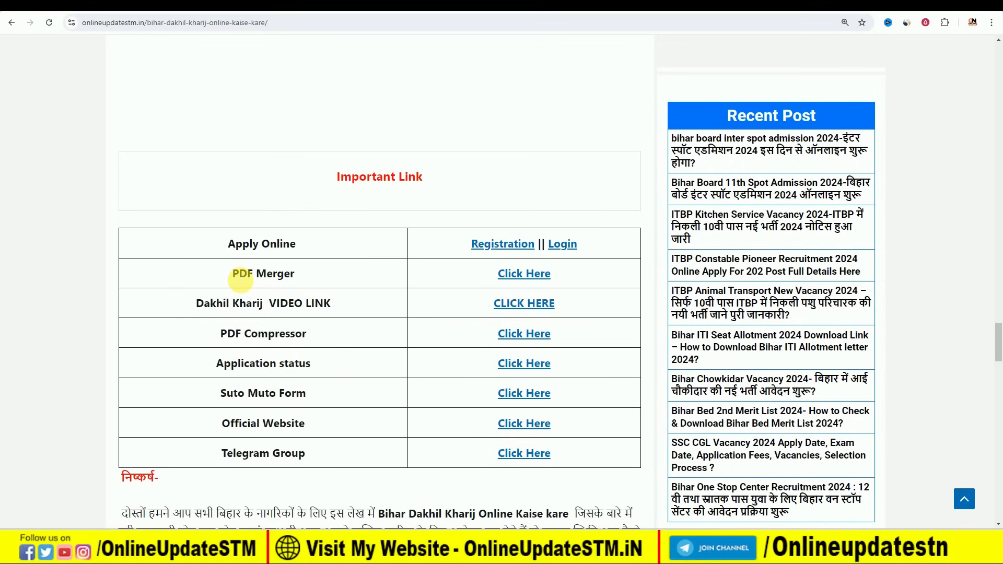
{"action": "left_click_drag", "start_coordinate": [238, 277], "coordinate": [292, 276]}
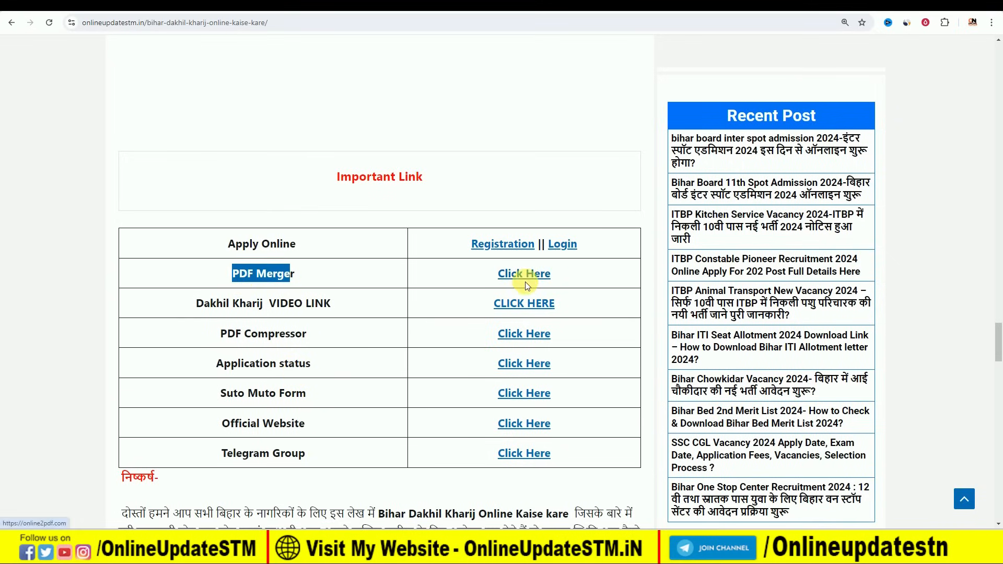
{"action": "left_click", "coordinate": [313, 278]}
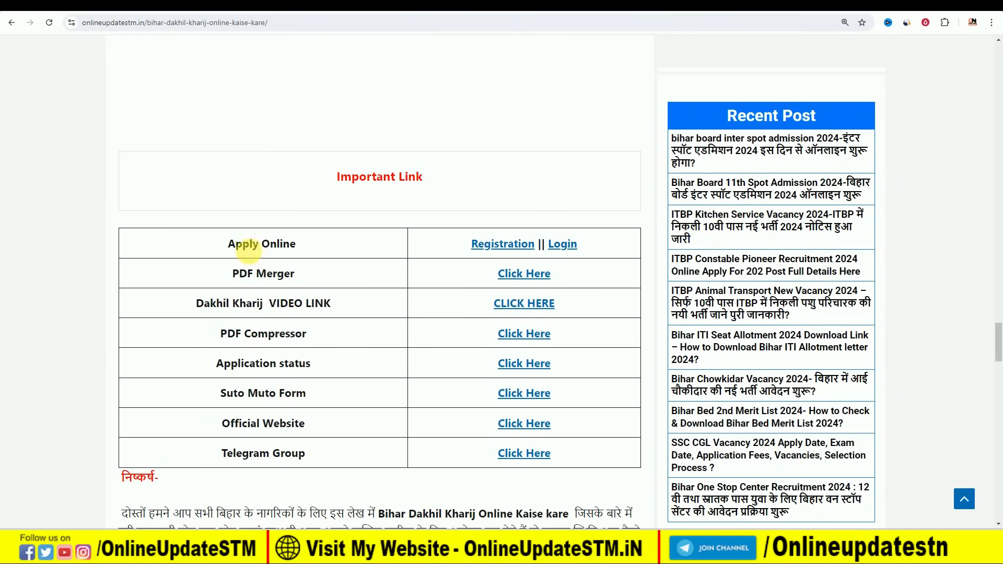
{"action": "left_click_drag", "start_coordinate": [230, 244], "coordinate": [297, 244]}
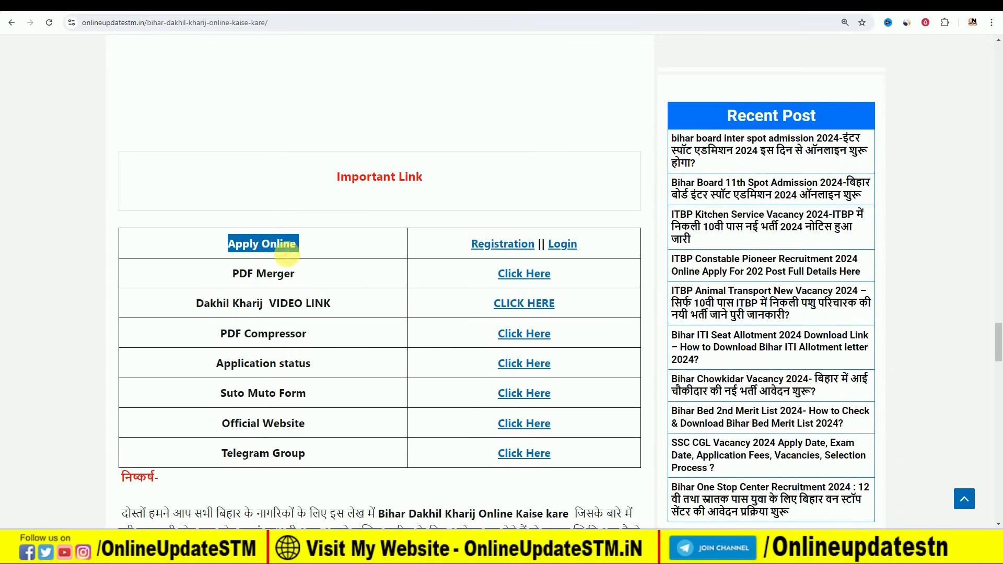
{"action": "left_click", "coordinate": [299, 246]}
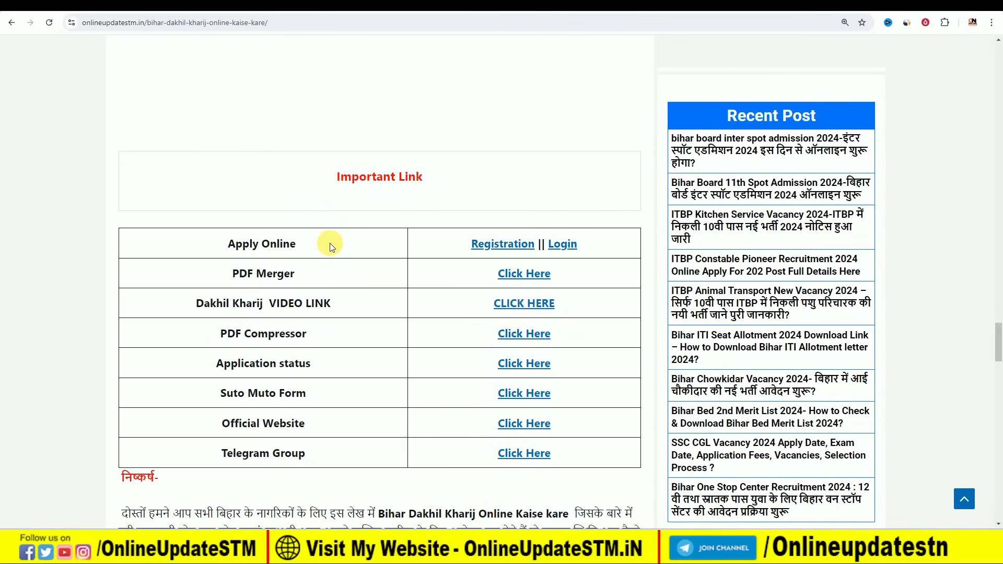
Follow the table's Registration link to Parimarjan Plus and open the new user Registration form.
{"action": "left_click", "coordinate": [511, 248]}
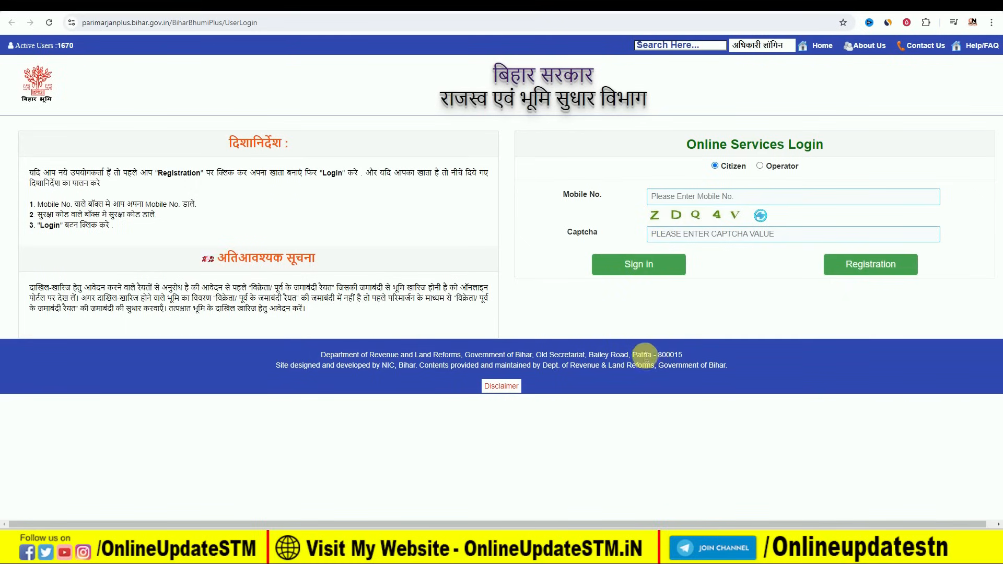
{"action": "left_click", "coordinate": [862, 266]}
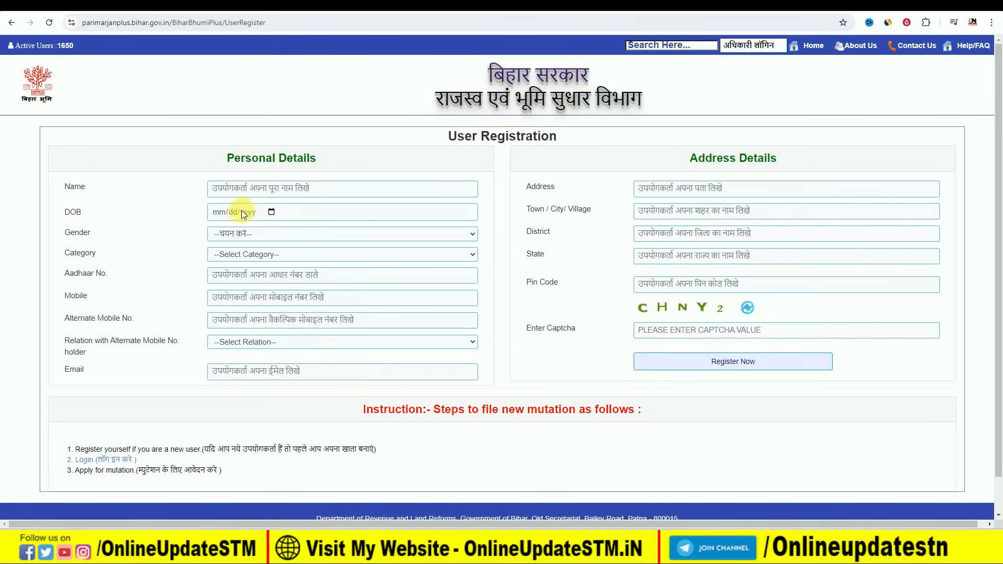
Set the date of birth to 01/01/2010 in the calendar picker.
{"action": "left_click", "coordinate": [271, 212]}
{"action": "left_click", "coordinate": [252, 231]}
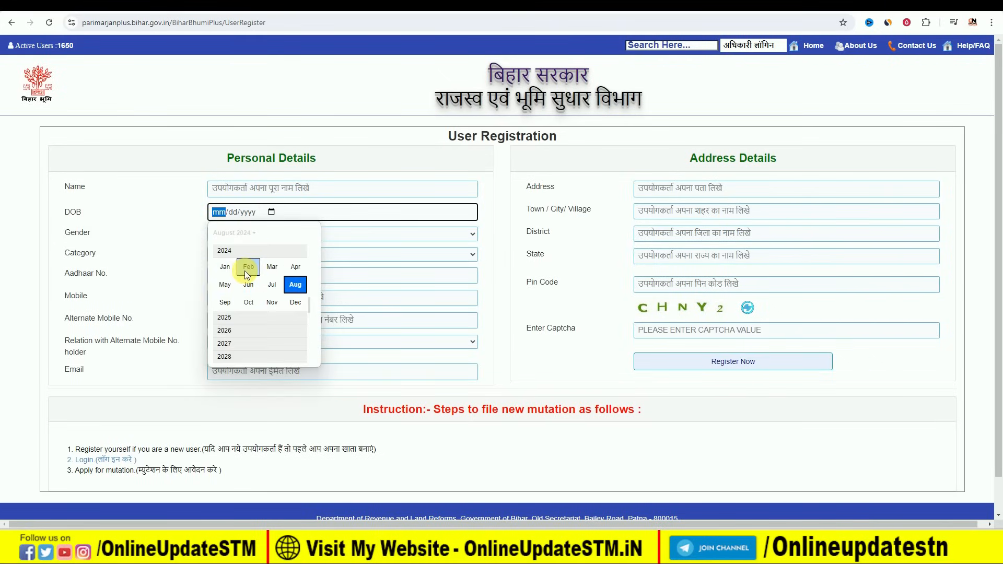
{"action": "scroll", "coordinate": [229, 267], "scroll_direction": "up", "scroll_amount": 6}
{"action": "scroll", "coordinate": [228, 264], "scroll_direction": "up", "scroll_amount": 2}
{"action": "left_click", "coordinate": [228, 257]}
{"action": "left_click", "coordinate": [224, 265]}
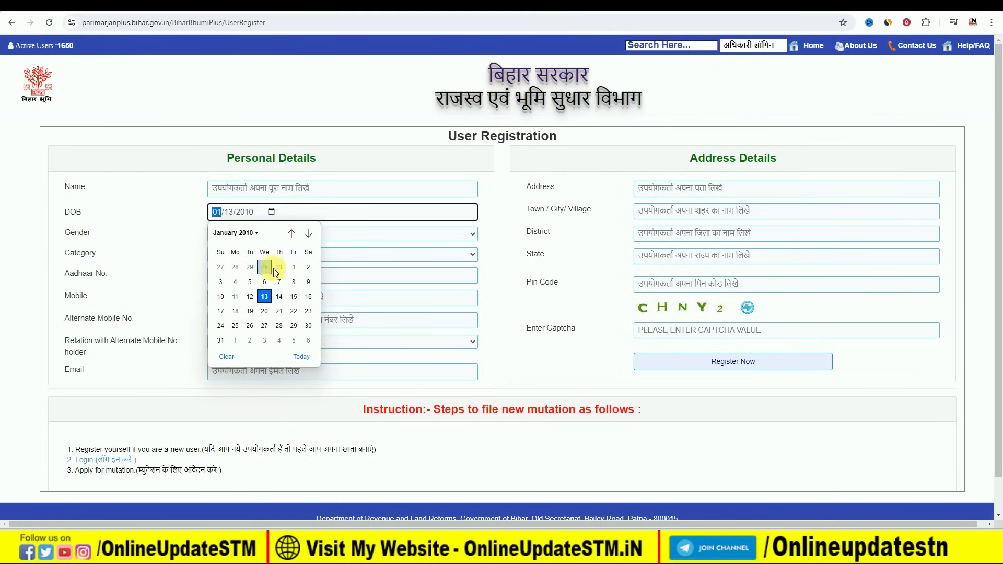
{"action": "left_click", "coordinate": [290, 268]}
Choose gender पुरुष, category BC-2 and relation अन्य, then return to the login page.
{"action": "left_click", "coordinate": [249, 234]}
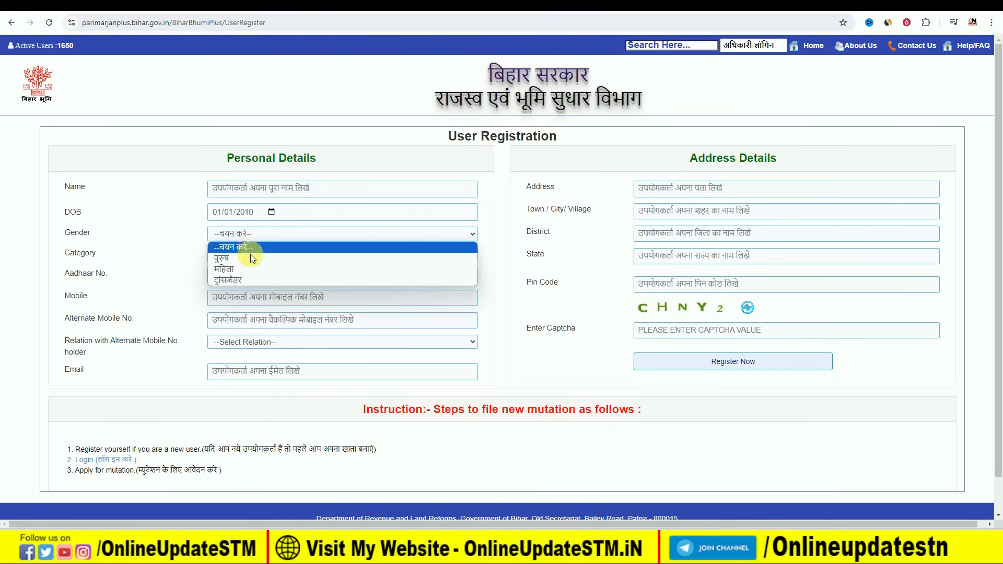
{"action": "left_click", "coordinate": [251, 259]}
{"action": "left_click", "coordinate": [250, 255]}
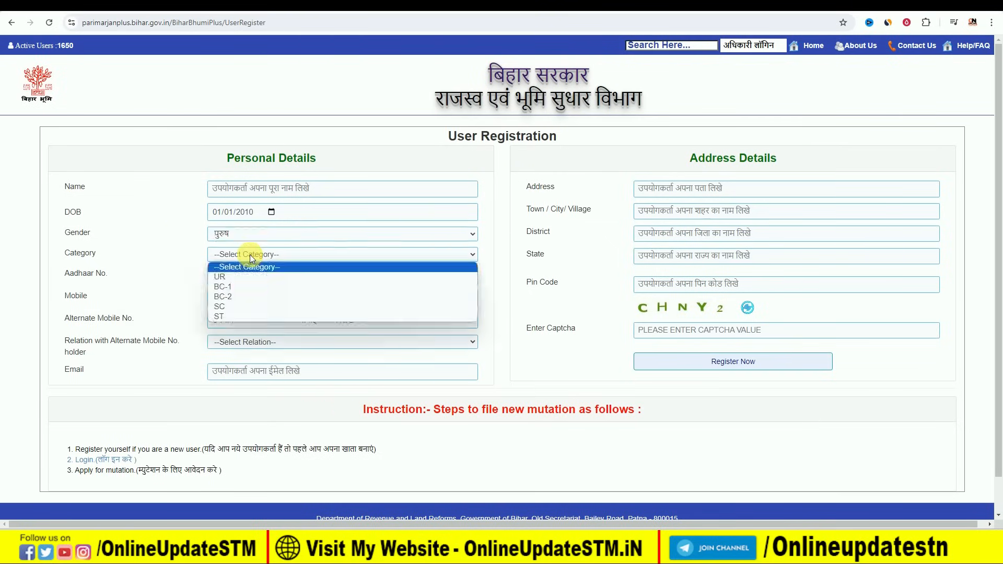
{"action": "left_click", "coordinate": [252, 295]}
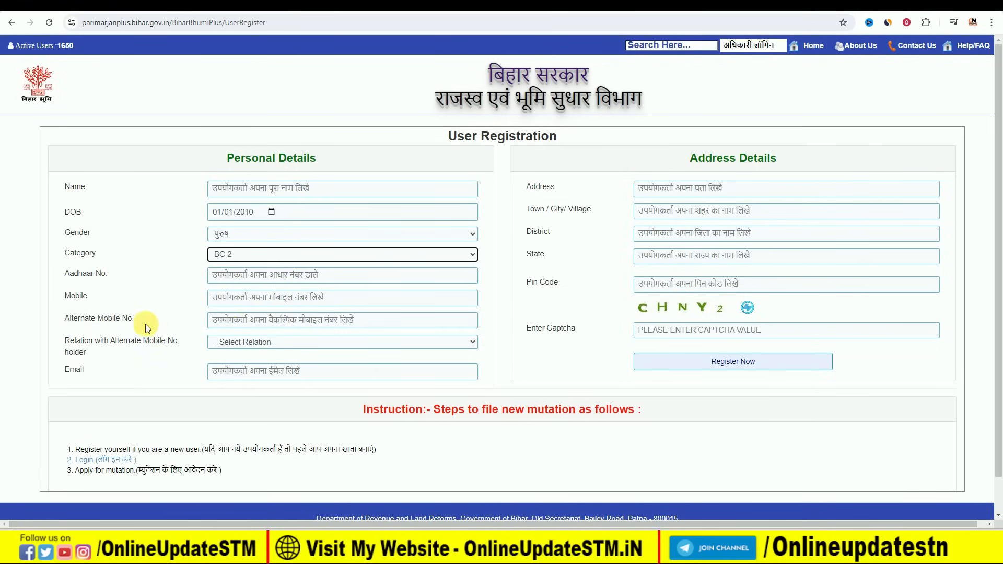
{"action": "left_click", "coordinate": [246, 342]}
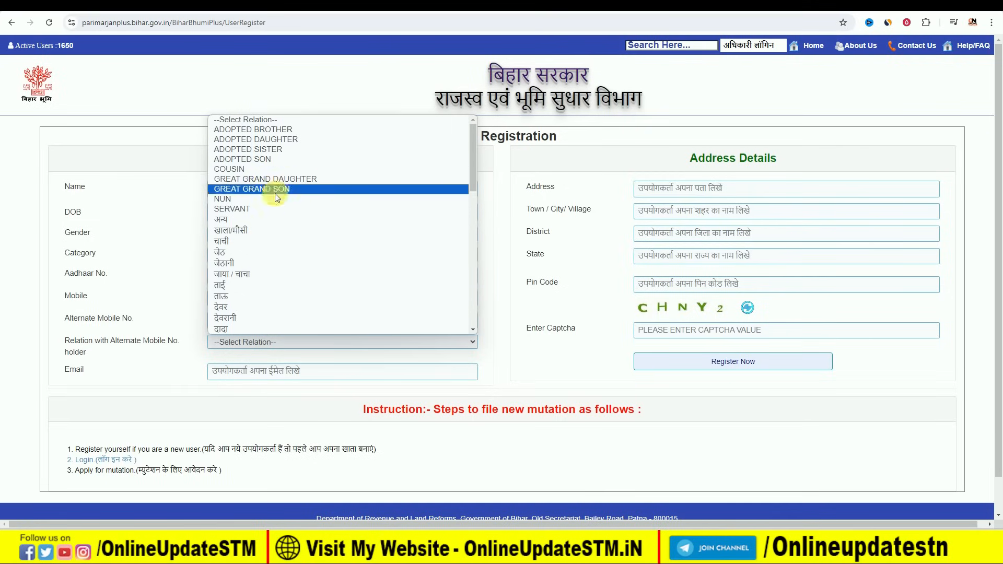
{"action": "left_click", "coordinate": [286, 220]}
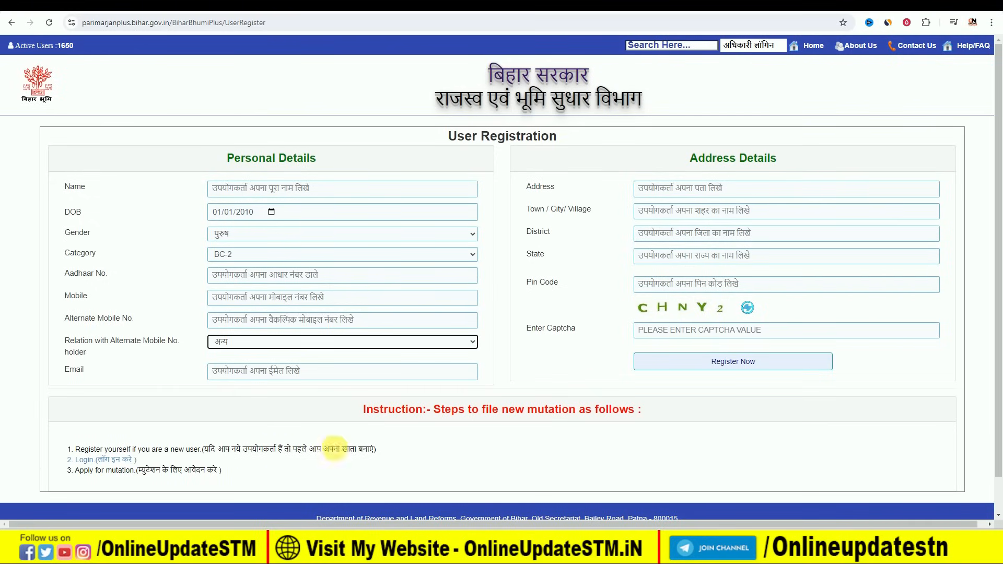
{"action": "left_click", "coordinate": [117, 464]}
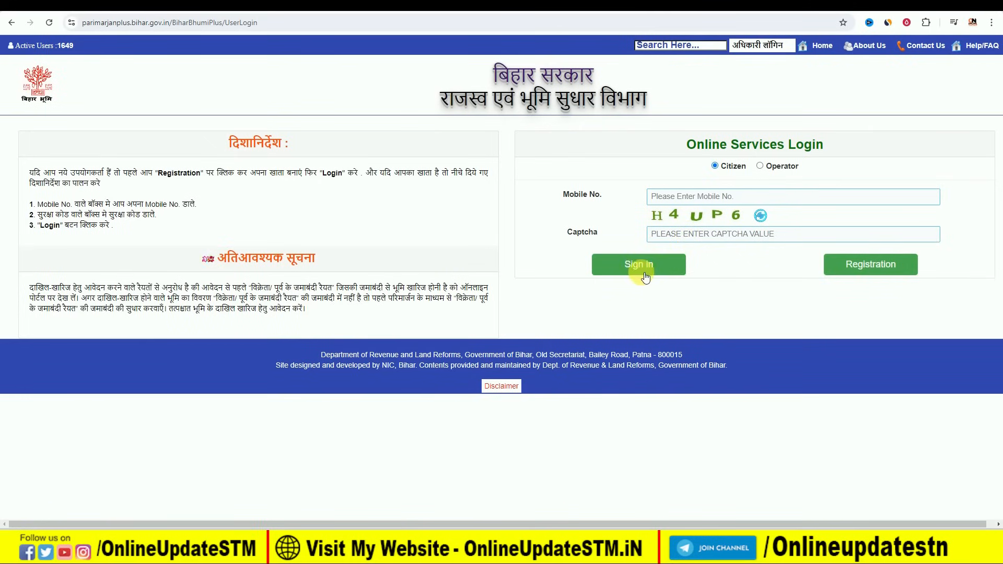
Switch from the Operator form back to Citizen login and confirm the one-time password to sign in.
{"action": "left_click", "coordinate": [760, 165]}
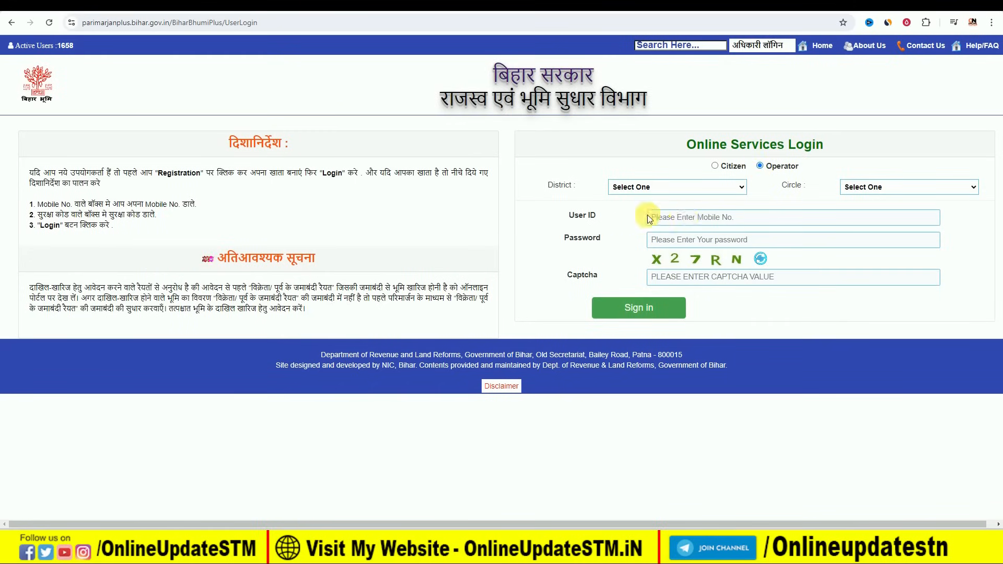
{"action": "left_click", "coordinate": [713, 166]}
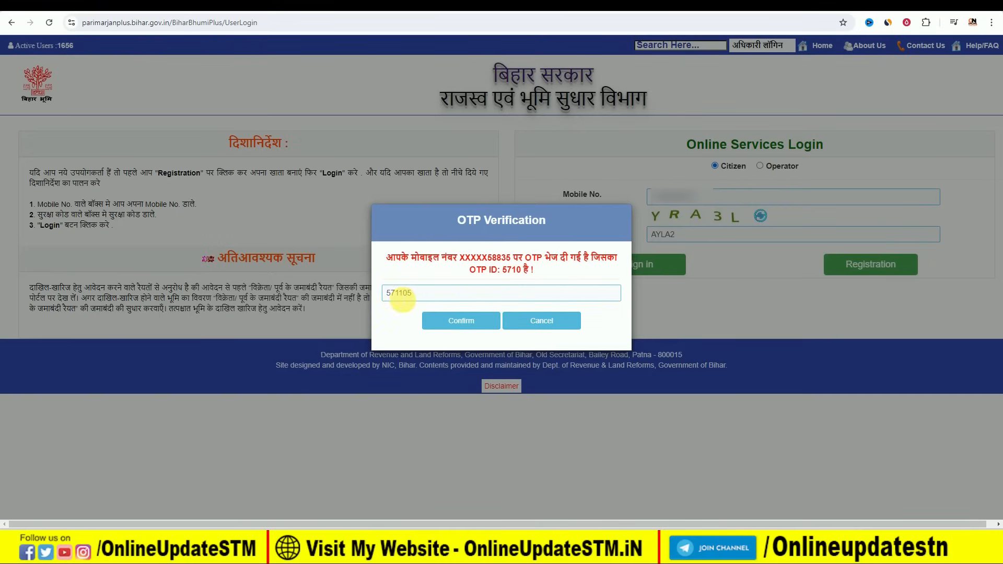
{"action": "left_click", "coordinate": [466, 322]}
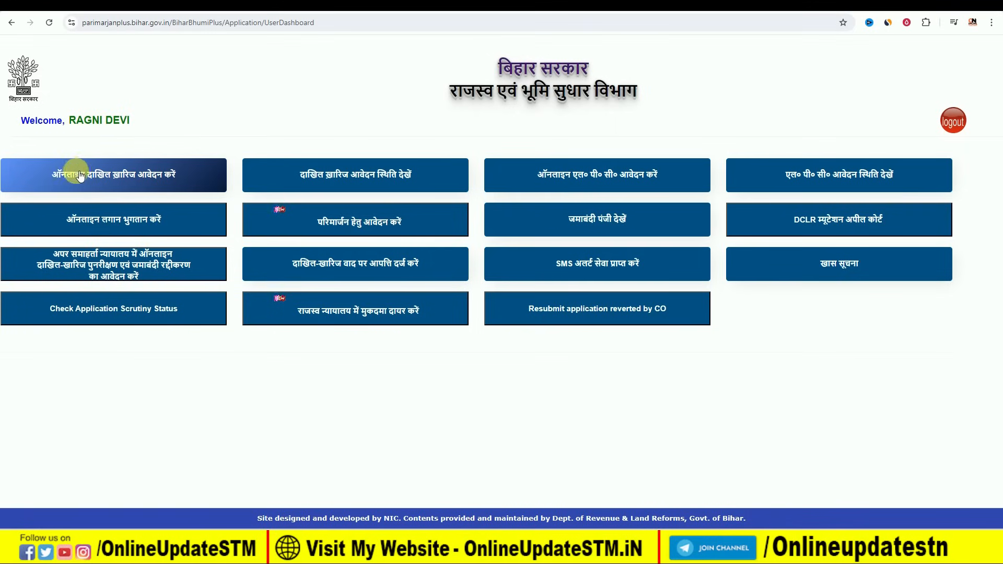
Start an online Dakhil Kharij application for Sitamarhi district, Riga circle, and view saved draft applications.
{"action": "left_click", "coordinate": [154, 175]}
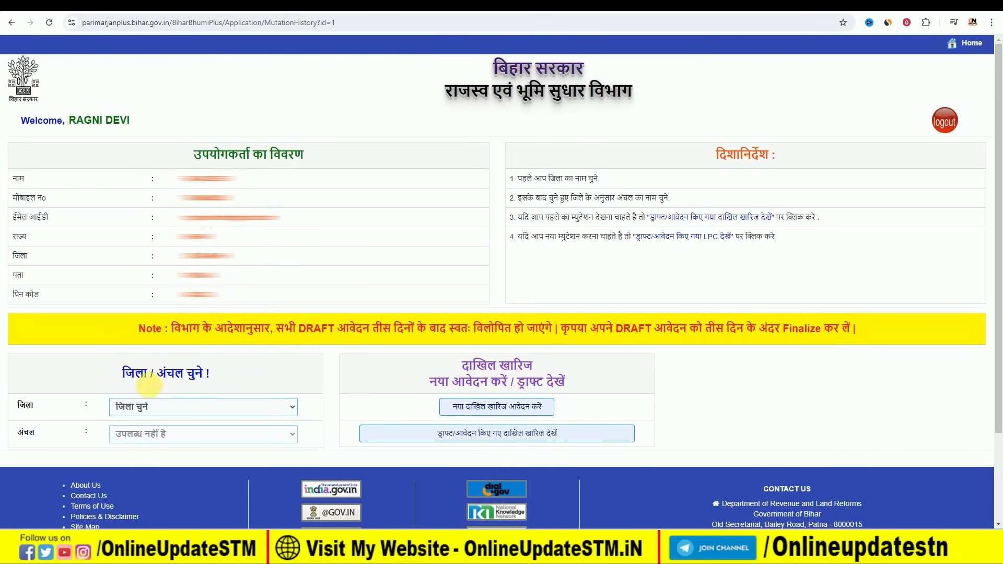
{"action": "left_click", "coordinate": [153, 411]}
{"action": "scroll", "coordinate": [167, 324], "scroll_direction": "down", "scroll_amount": 6}
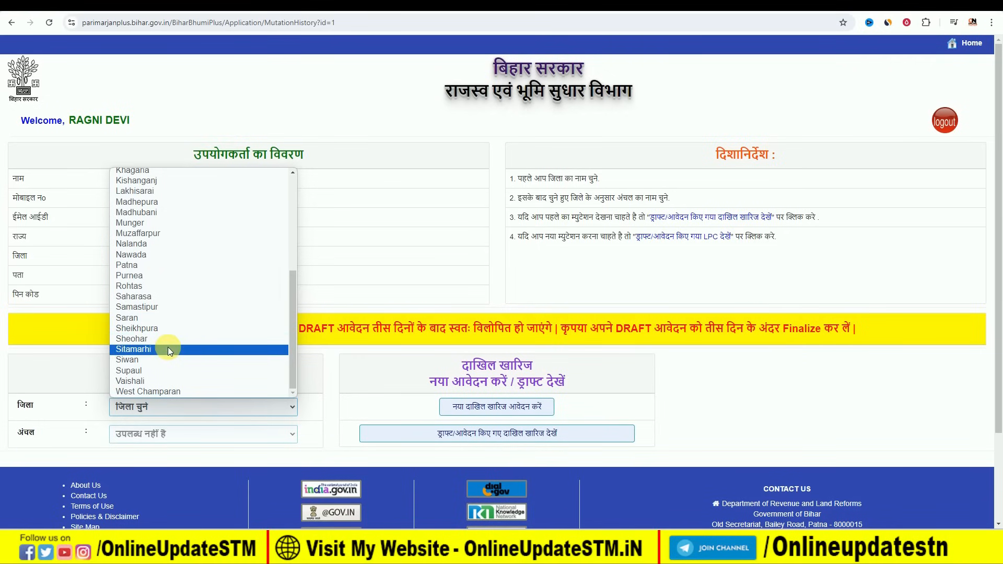
{"action": "left_click", "coordinate": [168, 347]}
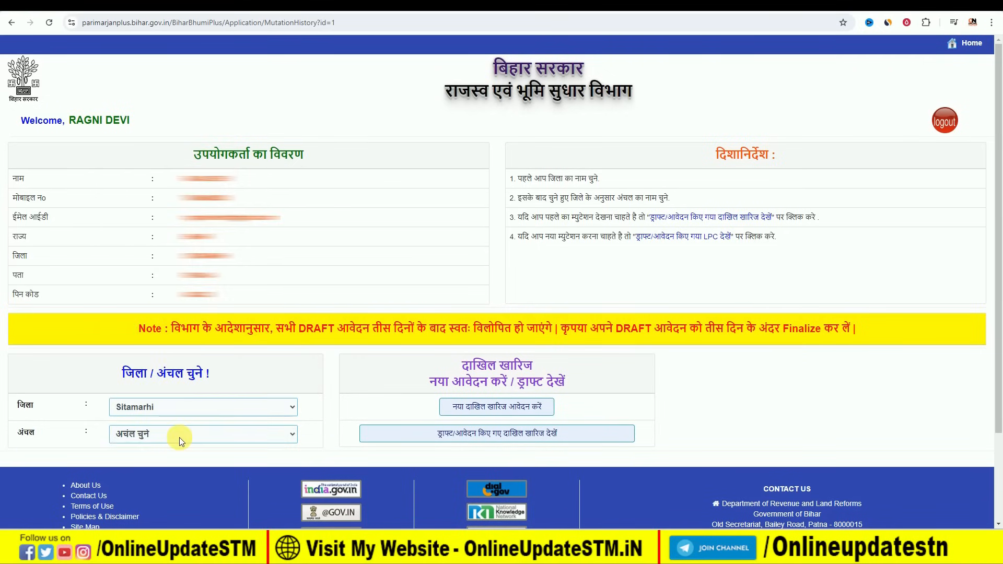
{"action": "left_click", "coordinate": [179, 437]}
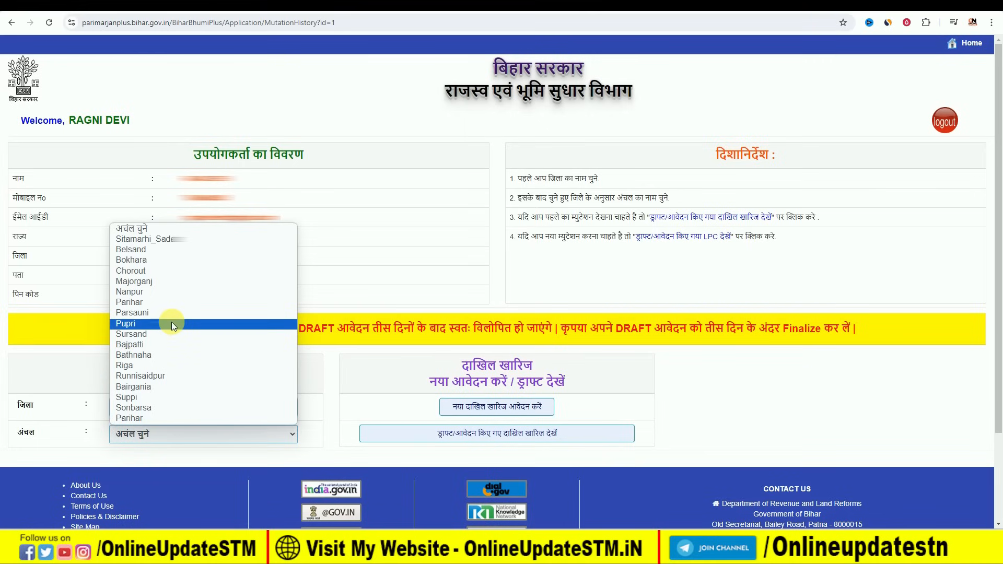
{"action": "left_click", "coordinate": [156, 365]}
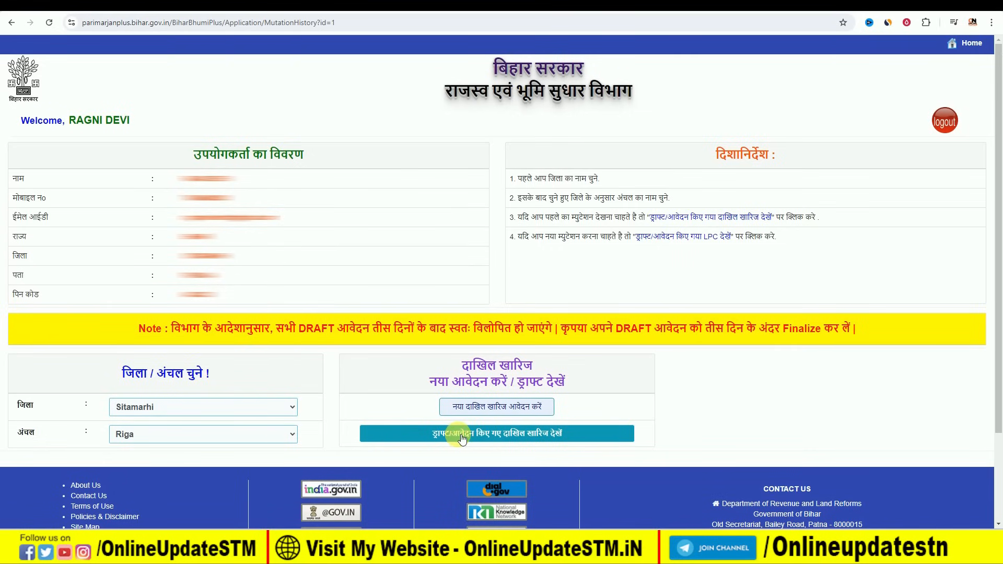
{"action": "left_click", "coordinate": [507, 437]}
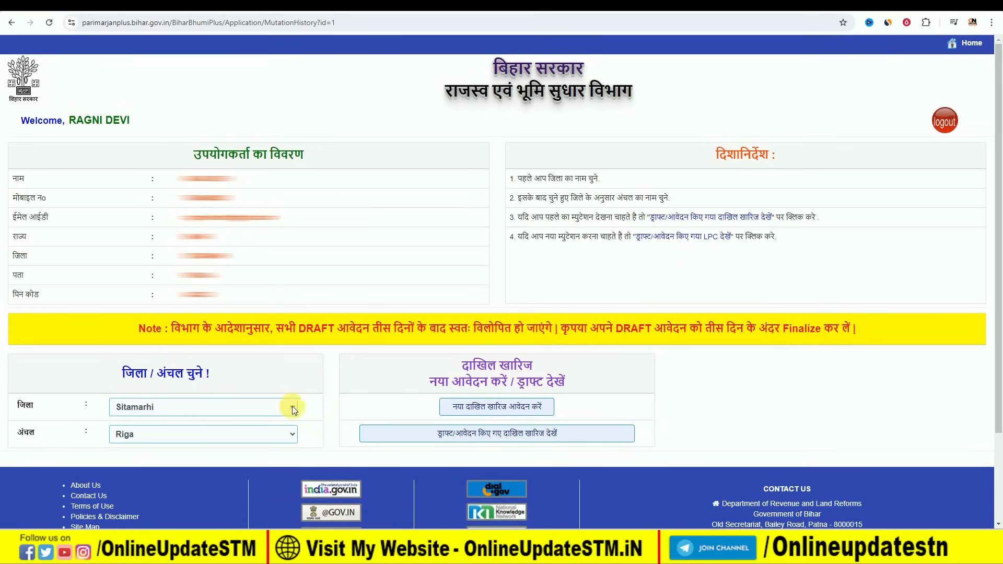
Begin a new mutation application ('नया दाखिल खारिज आवेदन करें') and bring up the applicant-type choices.
{"action": "left_click", "coordinate": [528, 411]}
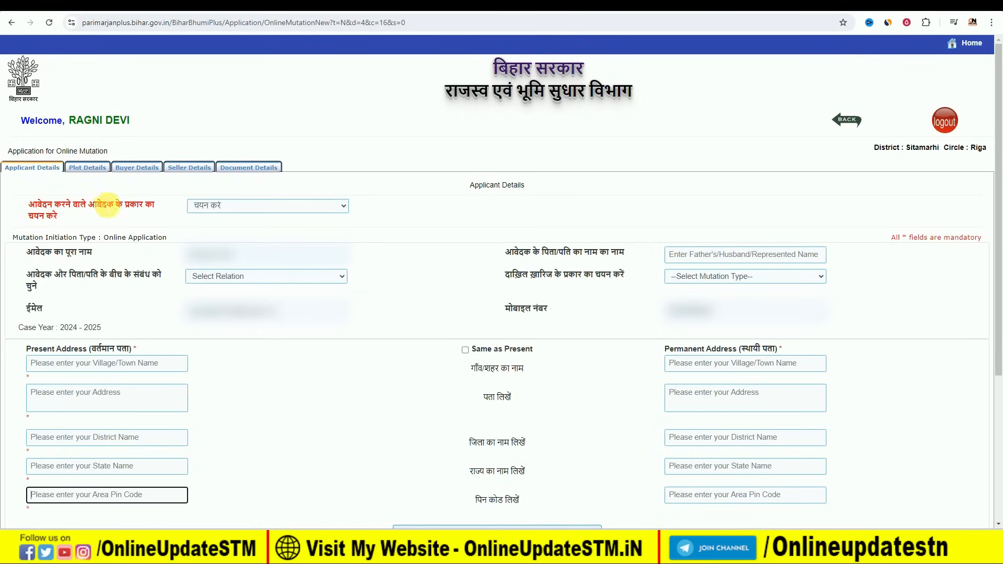
{"action": "left_click", "coordinate": [218, 206]}
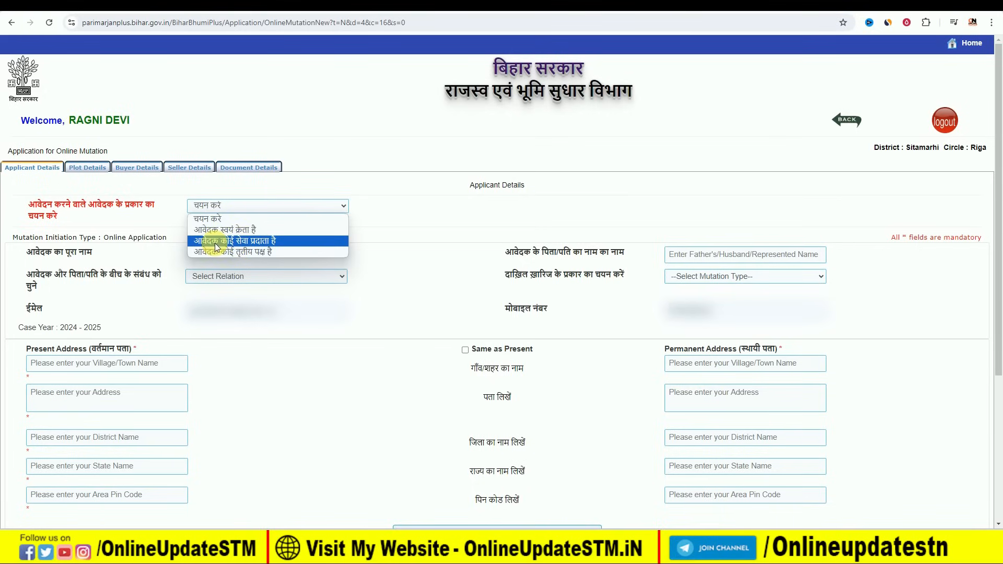
Set applicant type to 'आवेदक स्वयं क्रेता है' and relation to Father.
{"action": "left_click", "coordinate": [253, 229]}
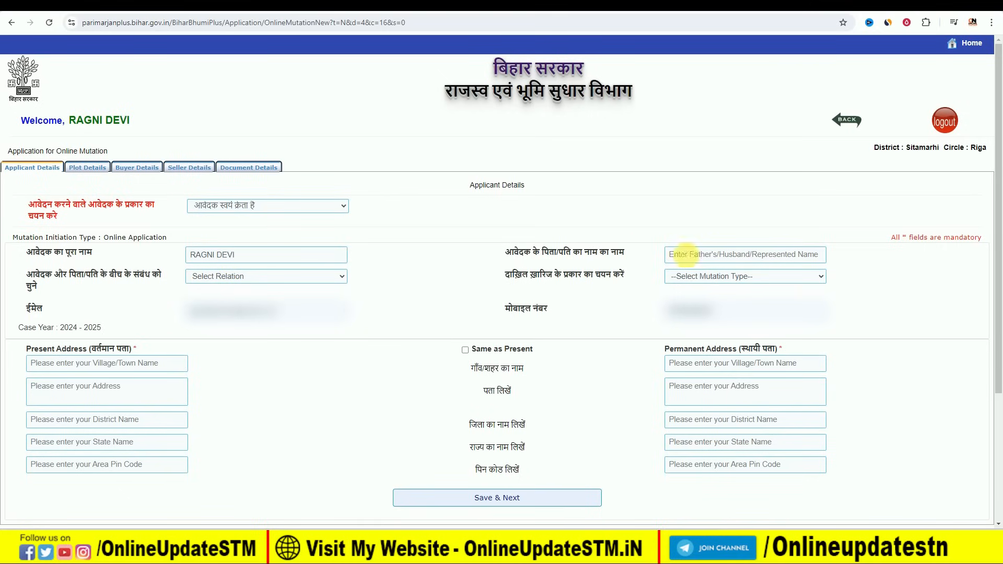
{"action": "left_click", "coordinate": [271, 276]}
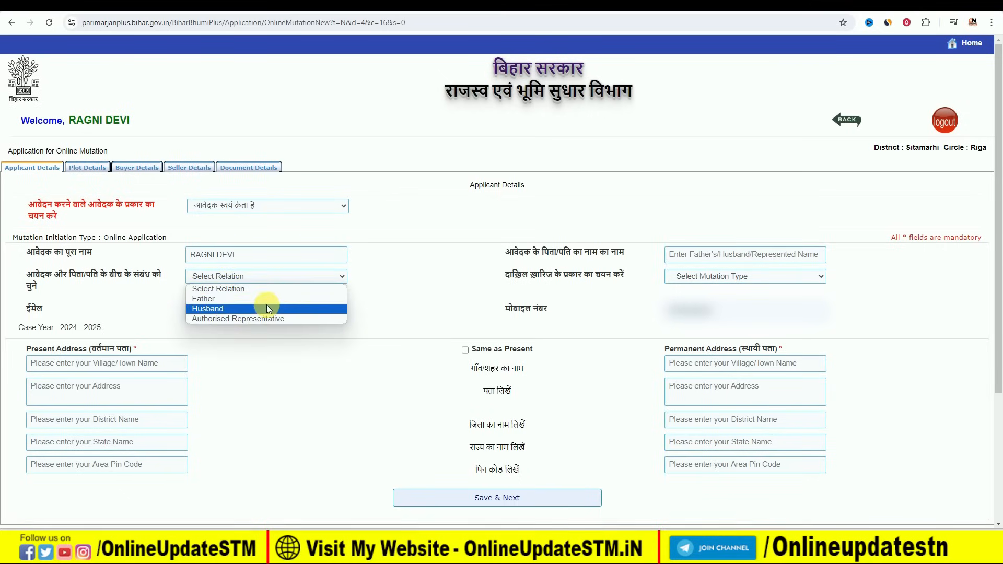
{"action": "left_click", "coordinate": [228, 298]}
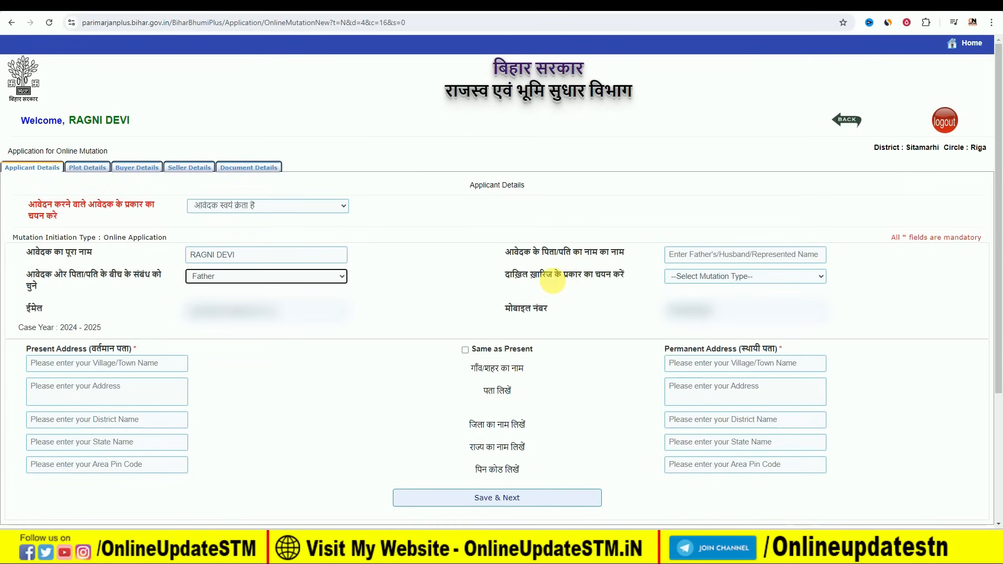
Set mutation type to Sale/Purchase, copy the present address as permanent, and go to Plot Details.
{"action": "left_click", "coordinate": [706, 279]}
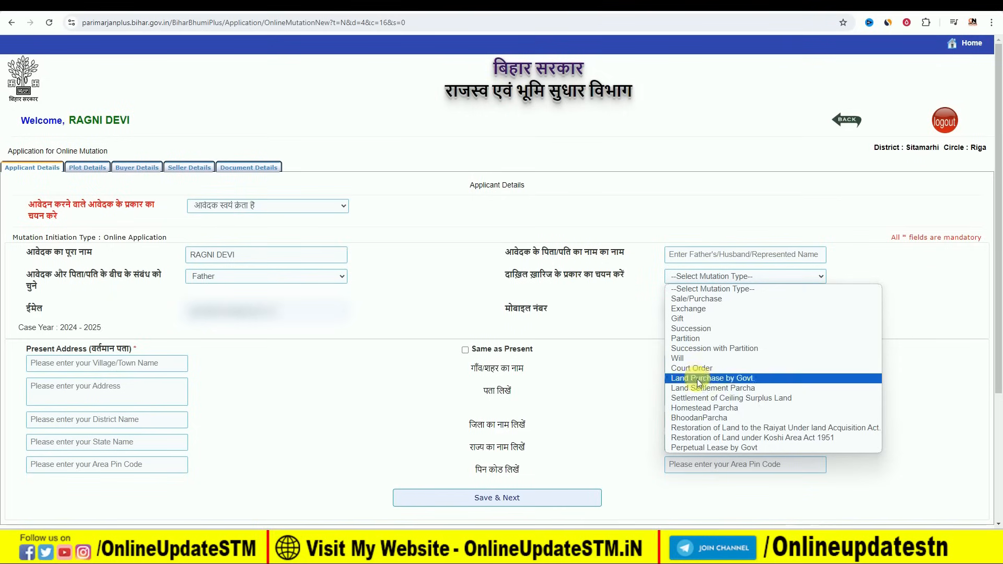
{"action": "left_click", "coordinate": [682, 300]}
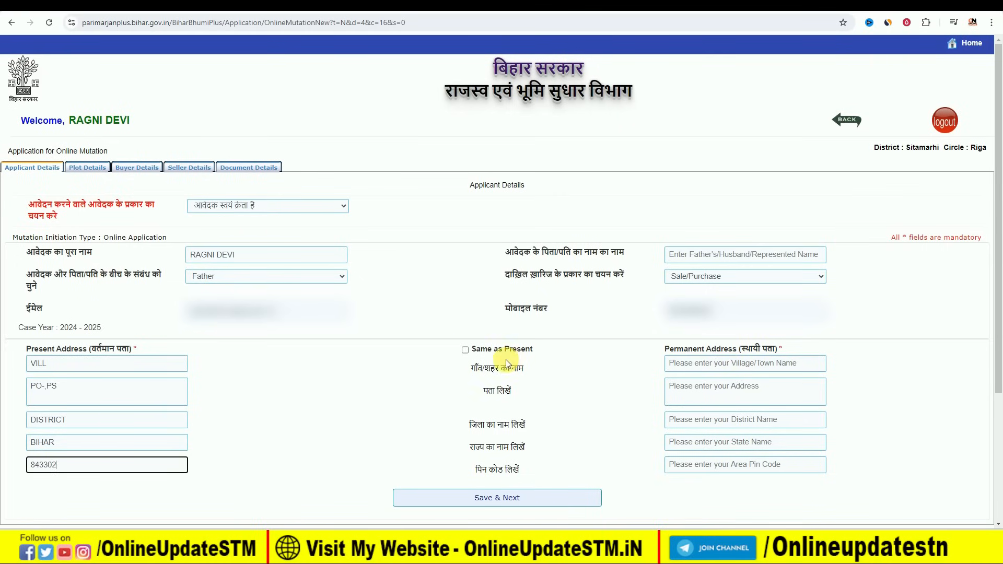
{"action": "left_click", "coordinate": [466, 350]}
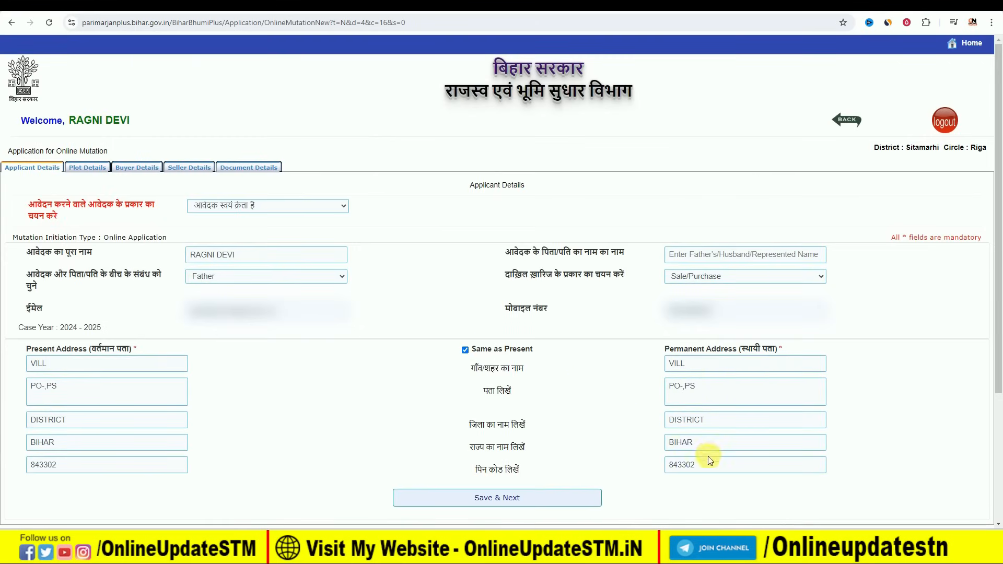
{"action": "left_click", "coordinate": [511, 501]}
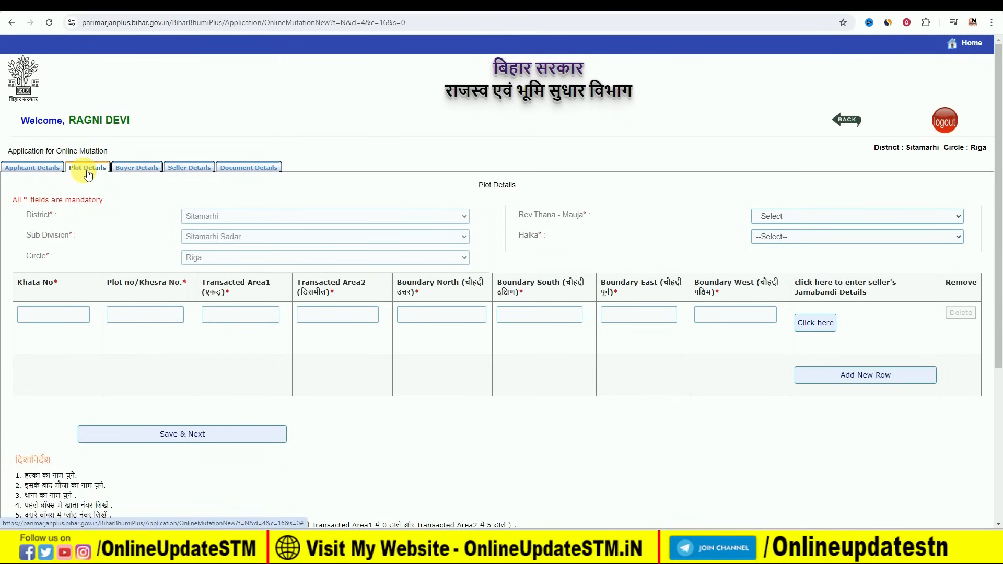
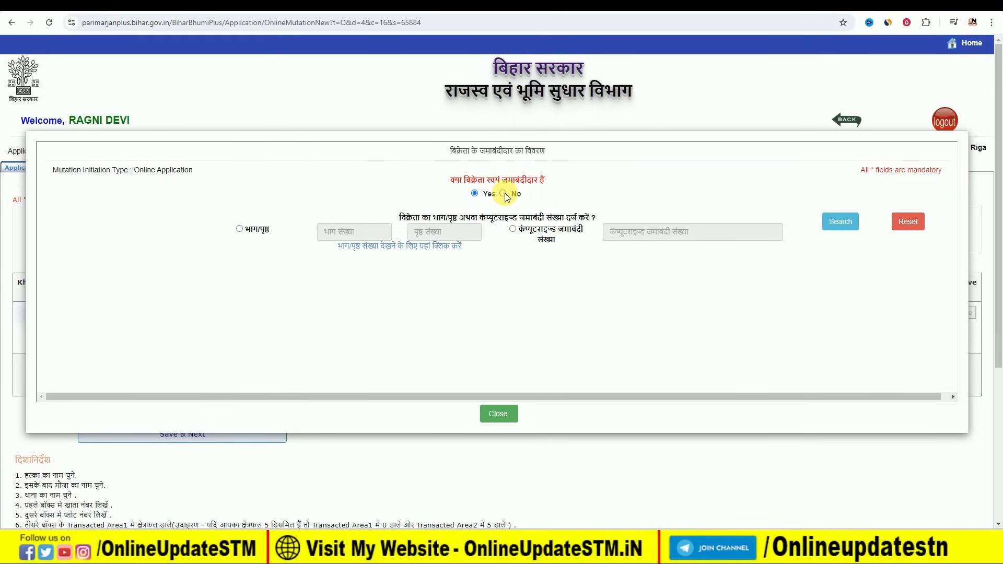
Answer No to seller-is-jamabandi-holder, and Yes to more than one sharer and joint khata.
{"action": "left_click", "coordinate": [503, 194]}
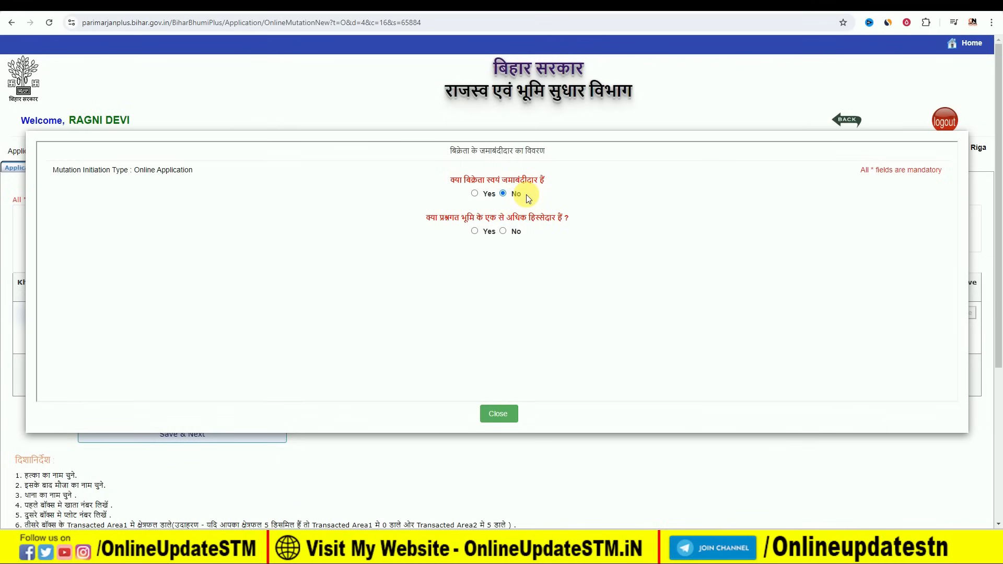
{"action": "left_click", "coordinate": [503, 231]}
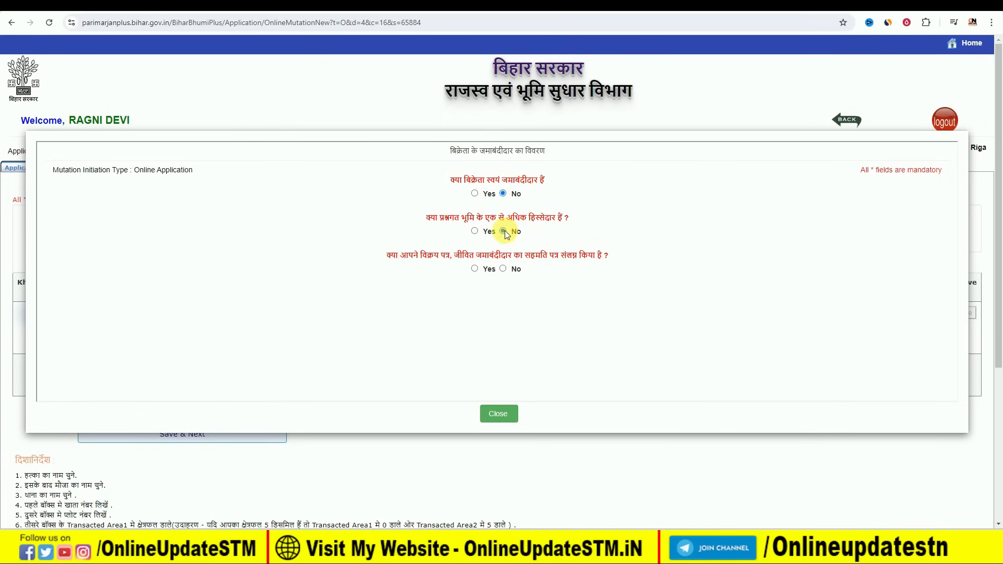
{"action": "left_click", "coordinate": [474, 231]}
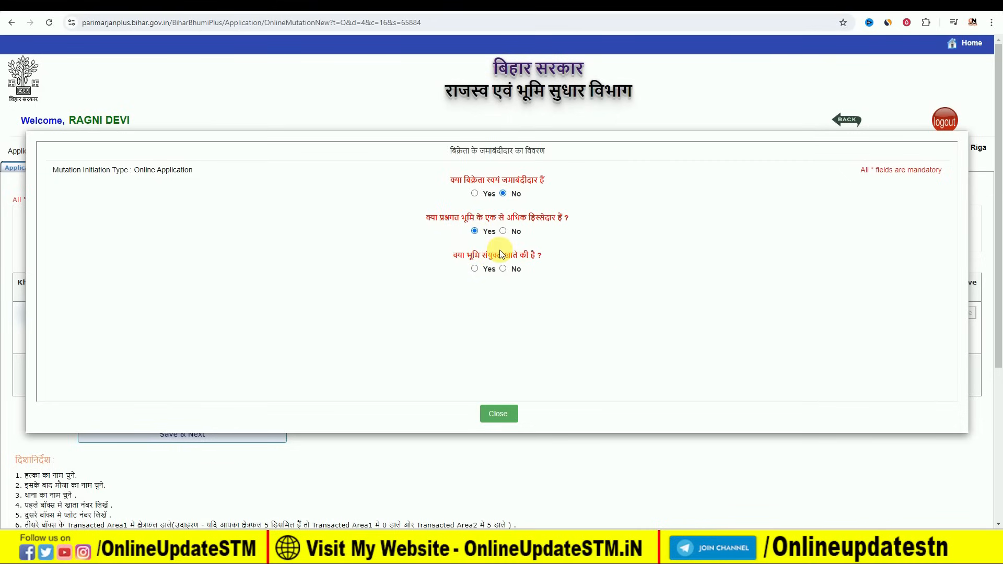
{"action": "left_click", "coordinate": [475, 269]}
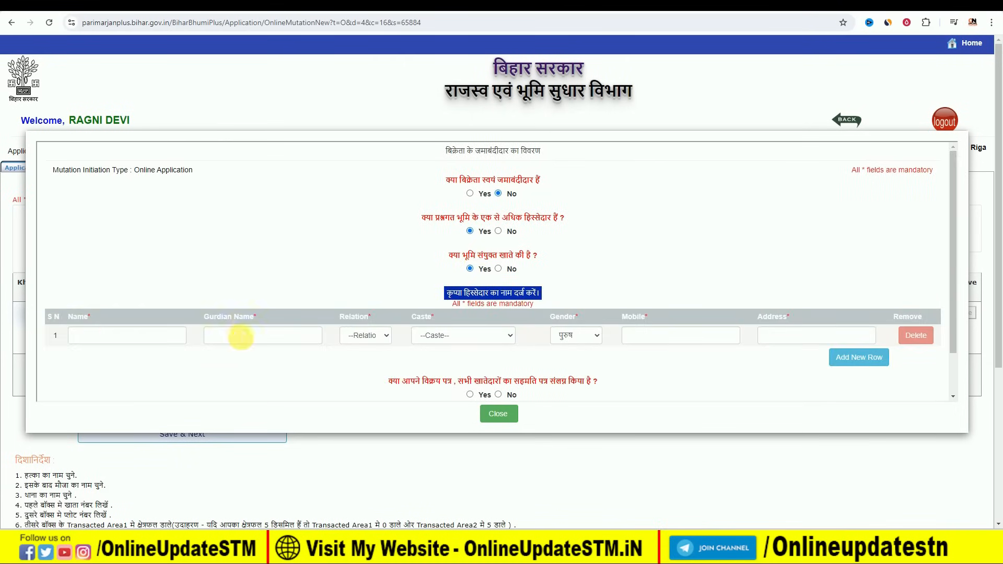
Change joint khata to No and confirm the deed and consent letters are attached.
{"action": "left_click", "coordinate": [368, 337]}
{"action": "left_click", "coordinate": [368, 337]}
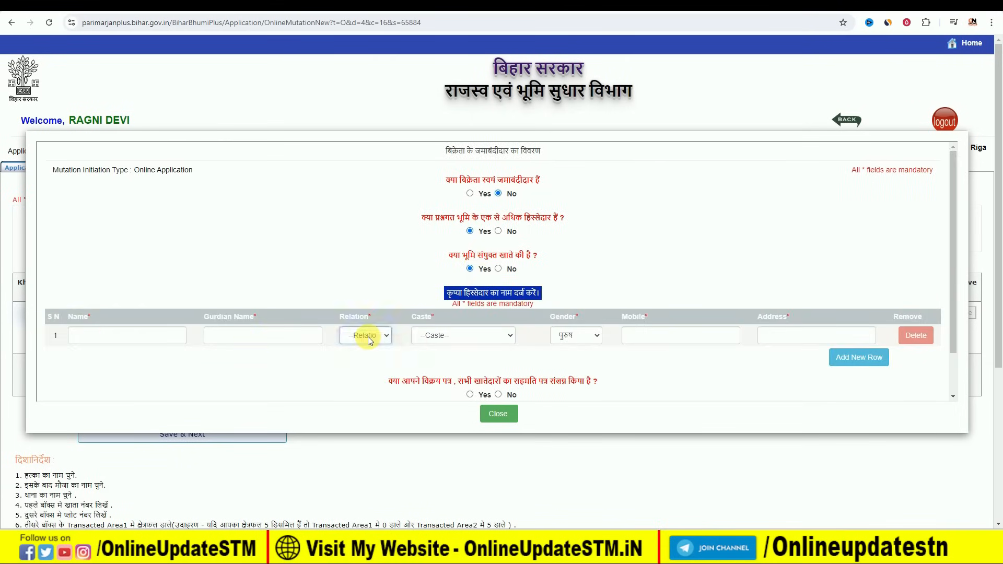
{"action": "left_click", "coordinate": [458, 336]}
{"action": "left_click", "coordinate": [459, 337]}
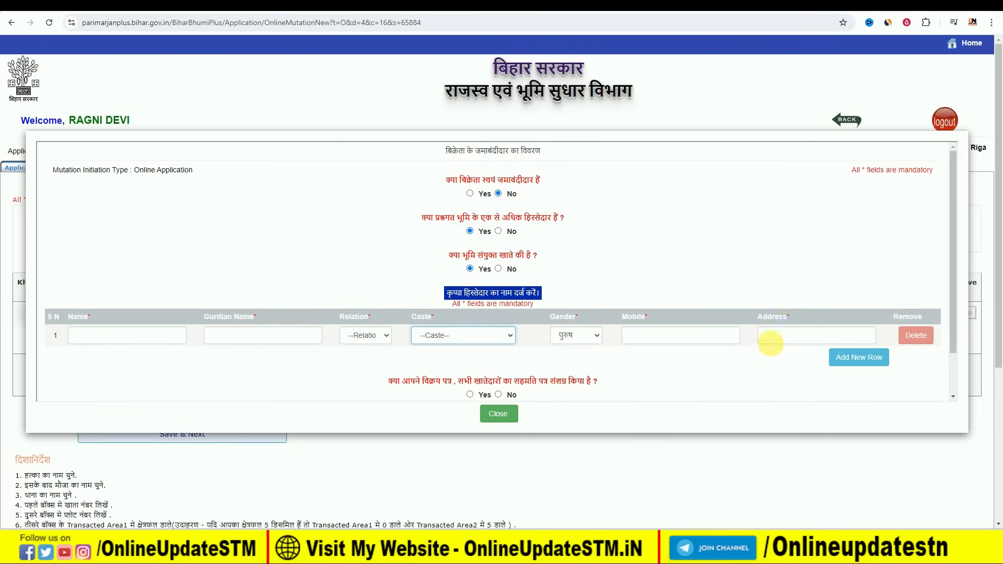
{"action": "left_click", "coordinate": [498, 268]}
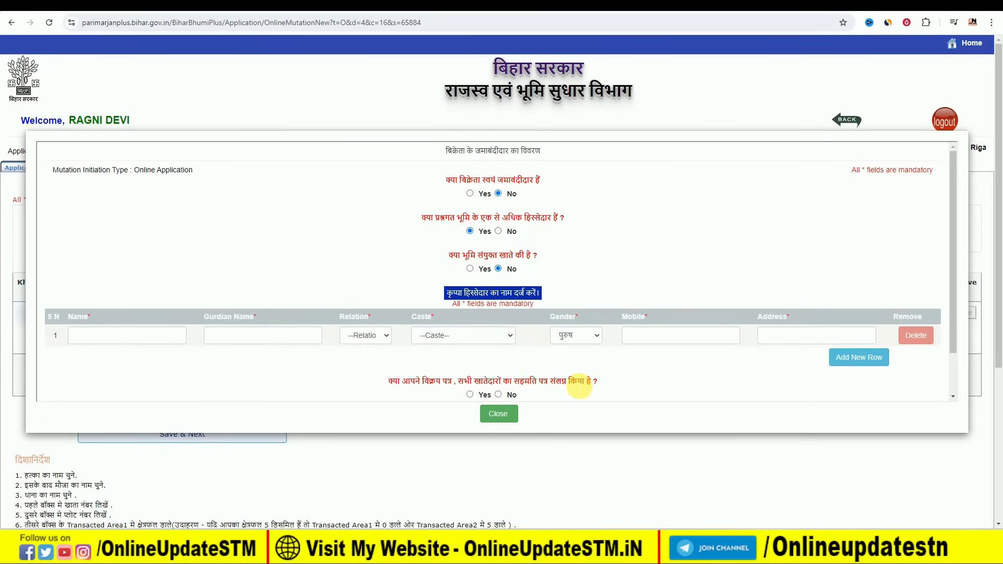
{"action": "left_click", "coordinate": [470, 395]}
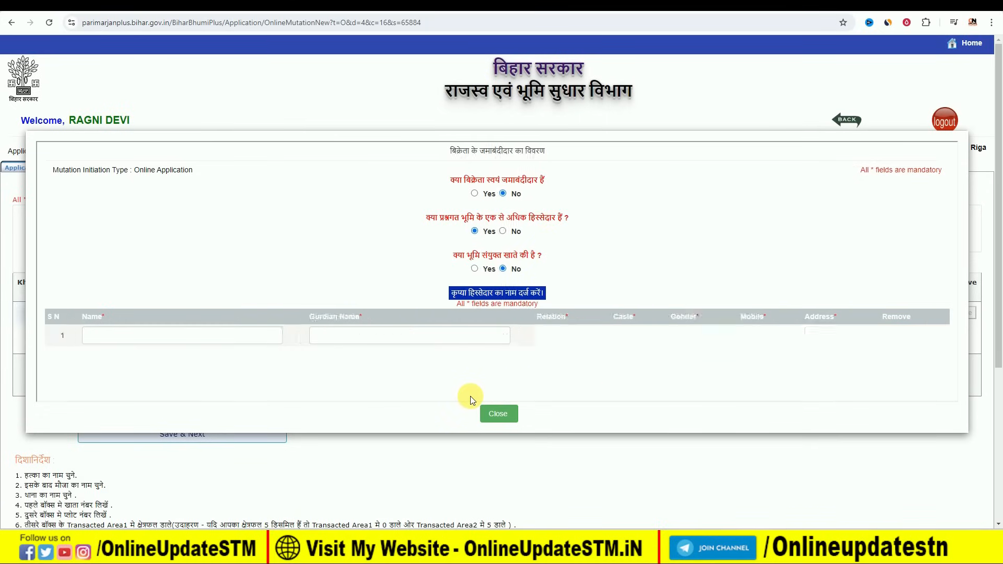
{"action": "scroll", "coordinate": [340, 365], "scroll_direction": "down", "scroll_amount": 2}
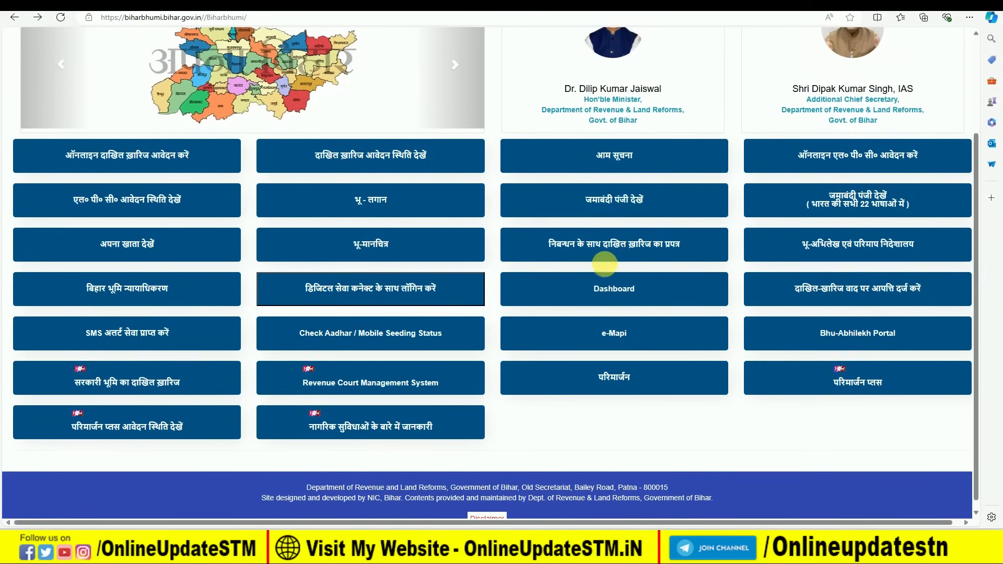
In the Jamabandi Panji-II lookup, choose district Sitamarhi and circle Riga, then proceed.
{"action": "left_click", "coordinate": [610, 202]}
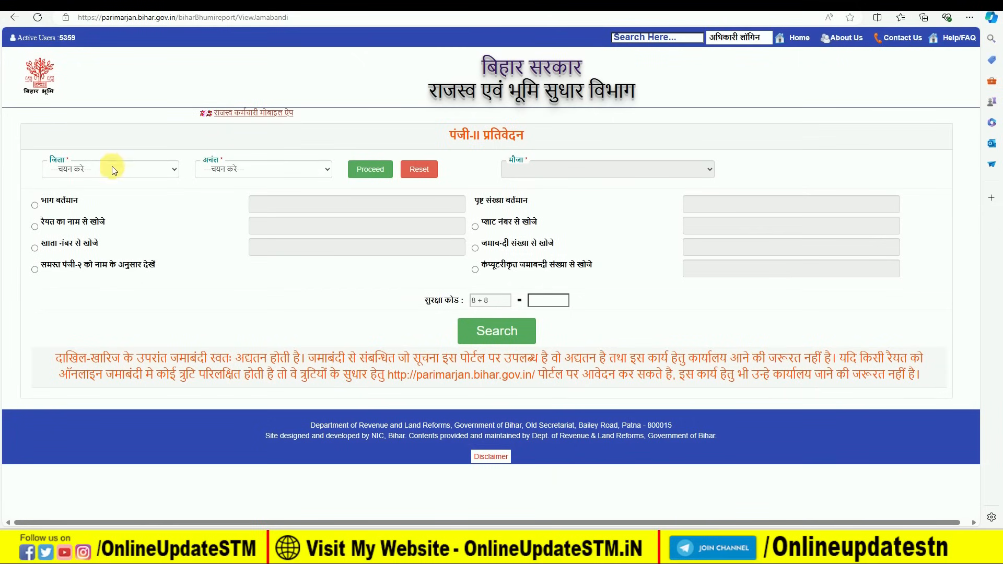
{"action": "left_click", "coordinate": [113, 170]}
{"action": "scroll", "coordinate": [115, 327], "scroll_direction": "down", "scroll_amount": 3}
{"action": "scroll", "coordinate": [101, 353], "scroll_direction": "down", "scroll_amount": 2}
{"action": "left_click", "coordinate": [100, 349]}
{"action": "left_click", "coordinate": [232, 169]}
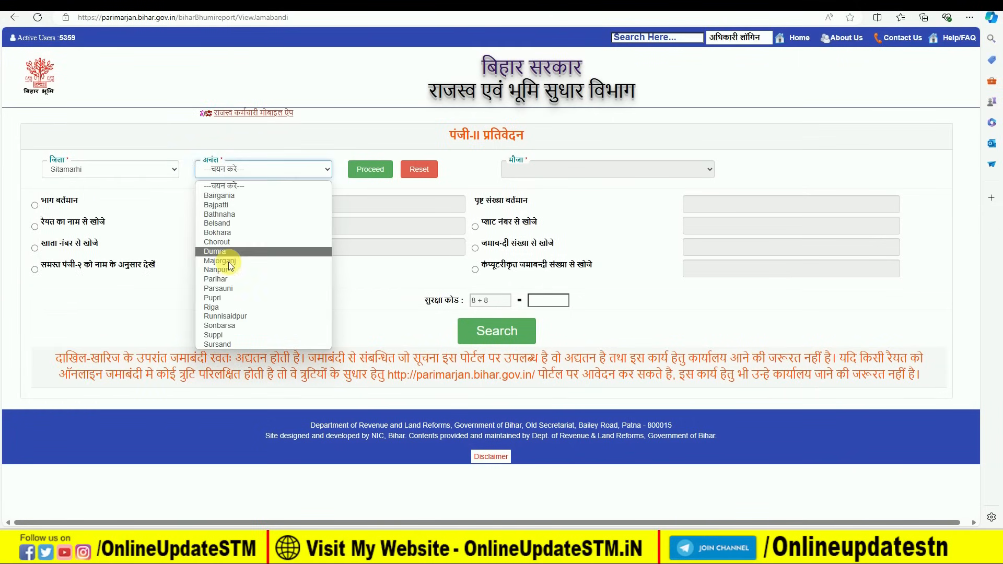
{"action": "left_click", "coordinate": [224, 307]}
{"action": "left_click", "coordinate": [379, 177]}
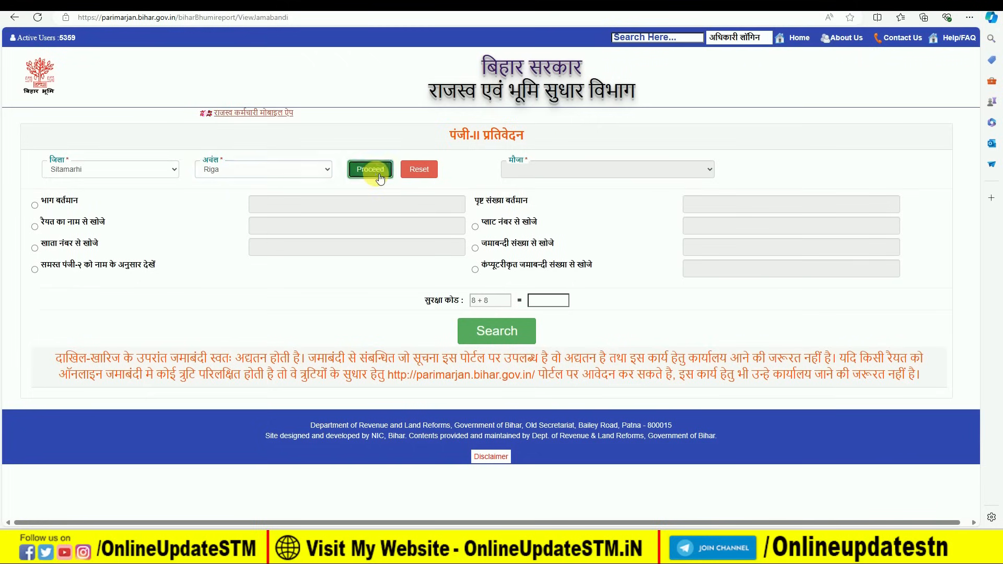
Pick mauza भवदेपुर - 258, search the jamabandi by khata number, and view the record.
{"action": "left_click", "coordinate": [565, 169]}
{"action": "scroll", "coordinate": [564, 292], "scroll_direction": "down", "scroll_amount": 3}
{"action": "left_click", "coordinate": [571, 330]}
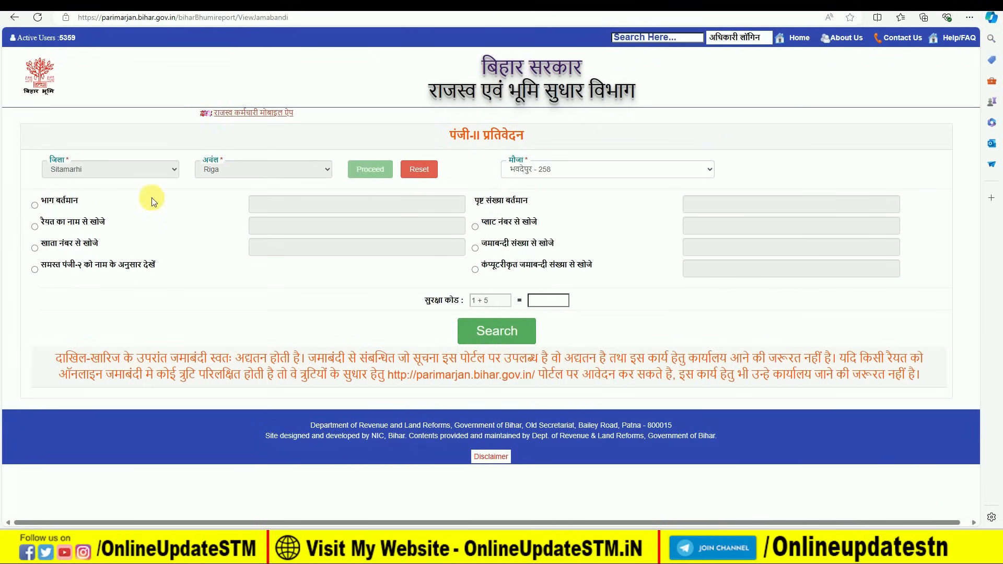
{"action": "left_click", "coordinate": [35, 227]}
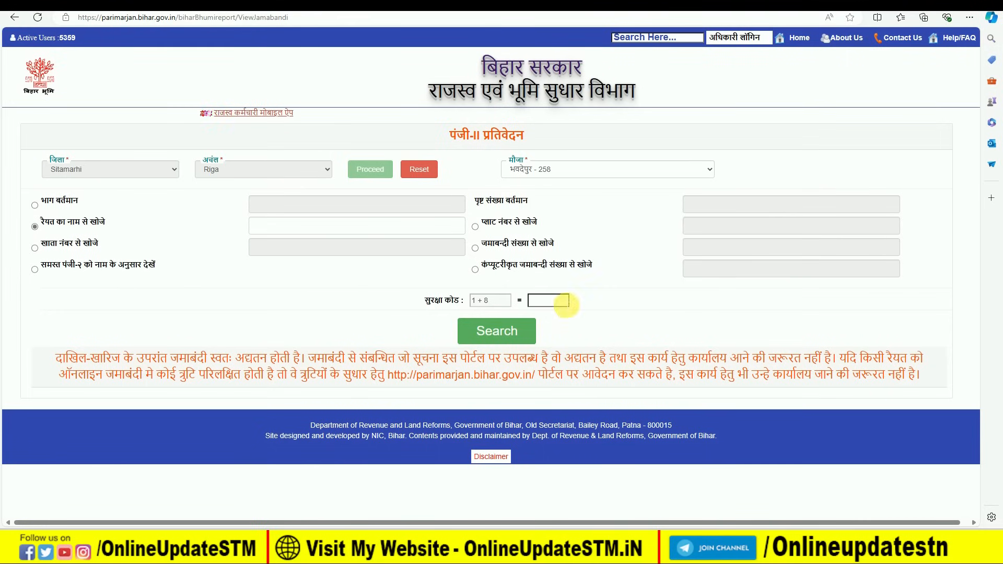
{"action": "left_click", "coordinate": [35, 247]}
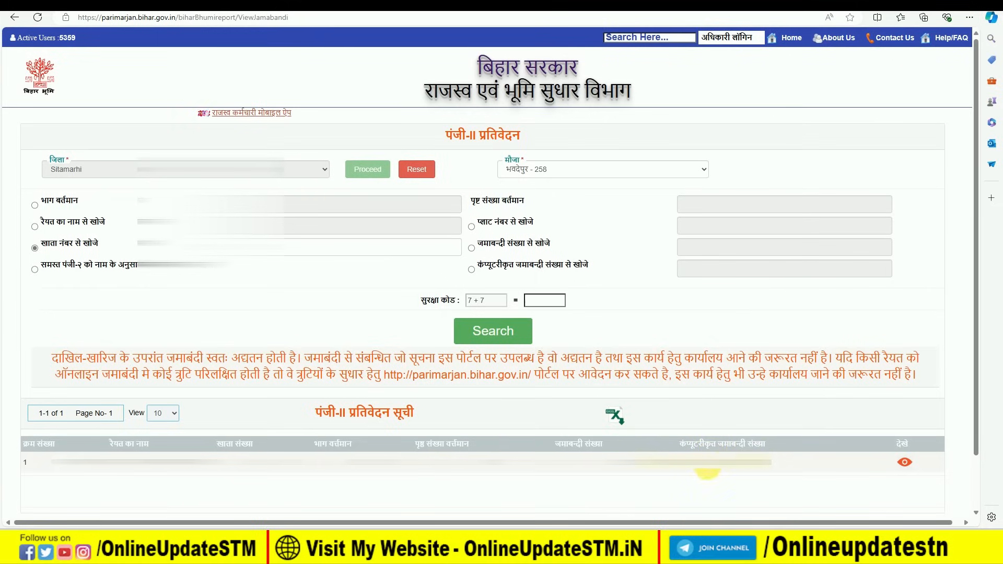
{"action": "left_click", "coordinate": [905, 462]}
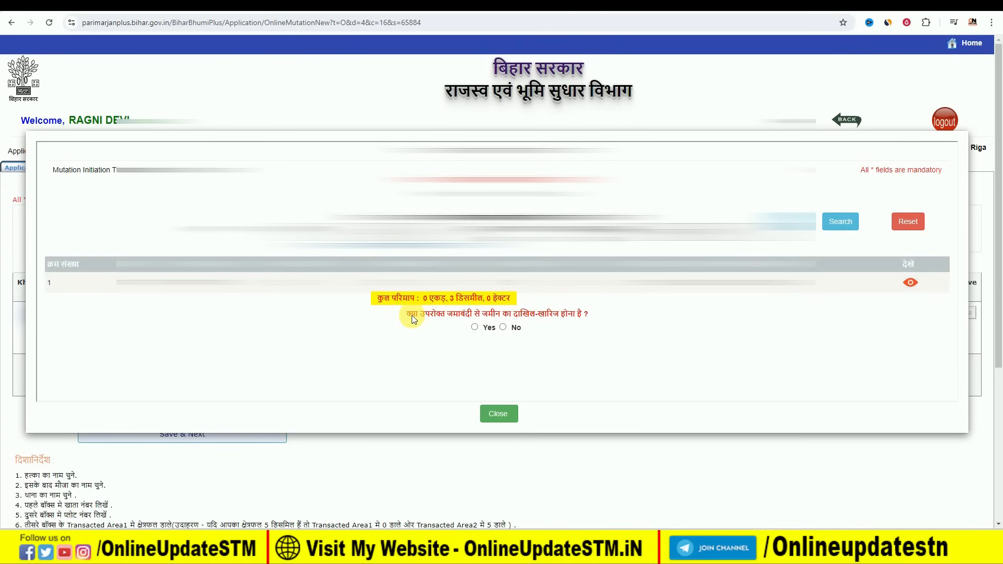
Confirm mutation from this jamabandi, save the seller's jamabandi details, and close the popup.
{"action": "left_click", "coordinate": [474, 327]}
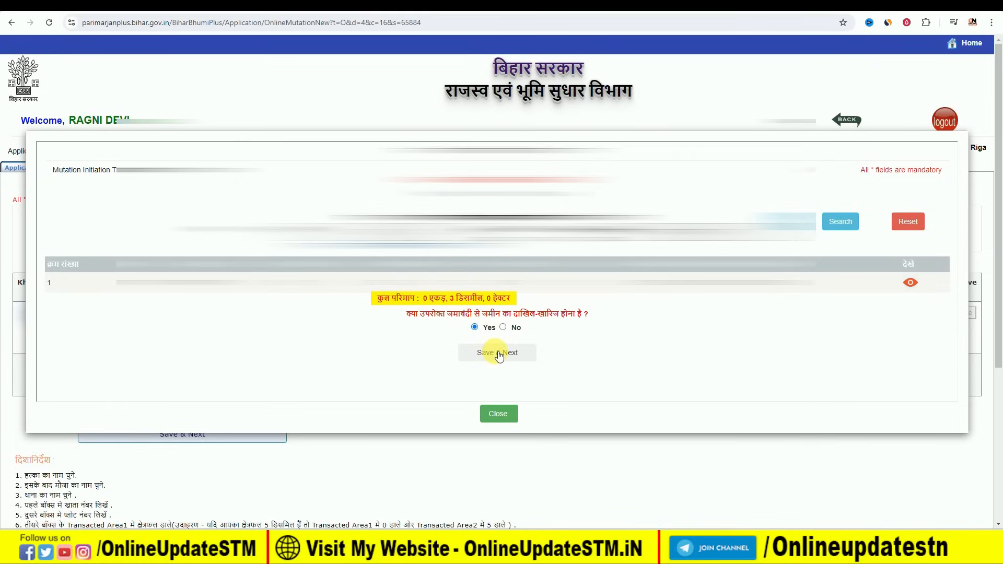
{"action": "left_click", "coordinate": [497, 354]}
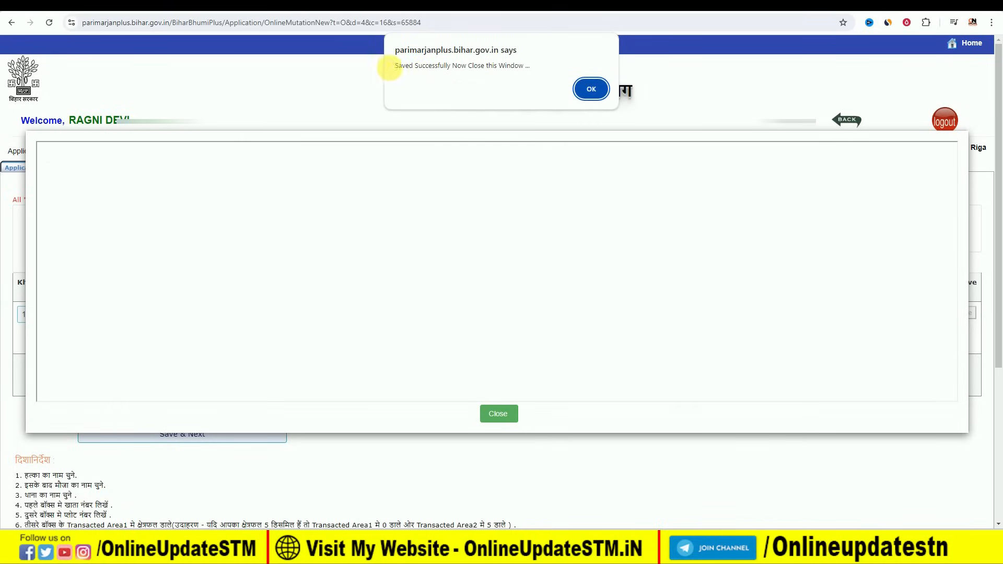
{"action": "left_click", "coordinate": [592, 89]}
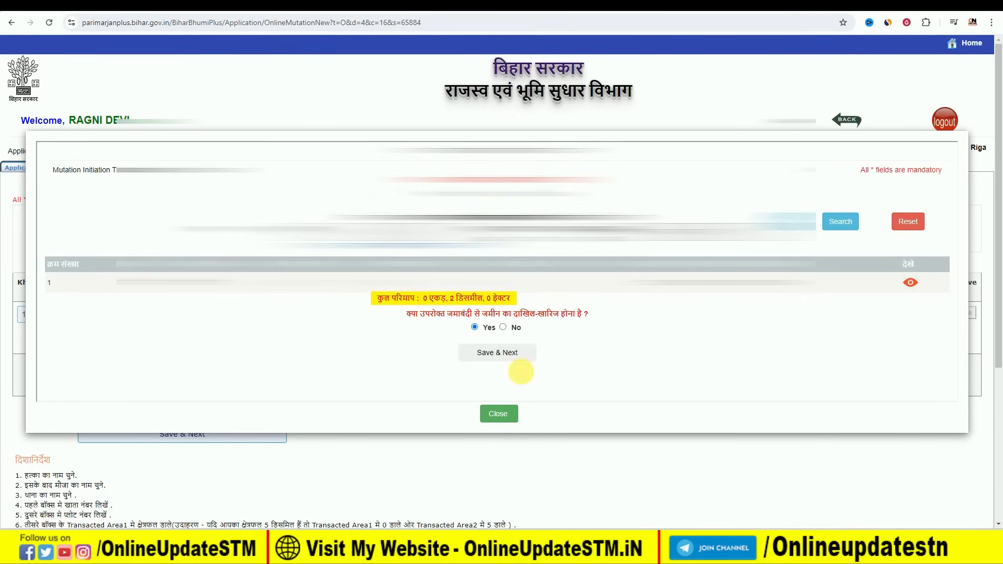
{"action": "left_click", "coordinate": [505, 414]}
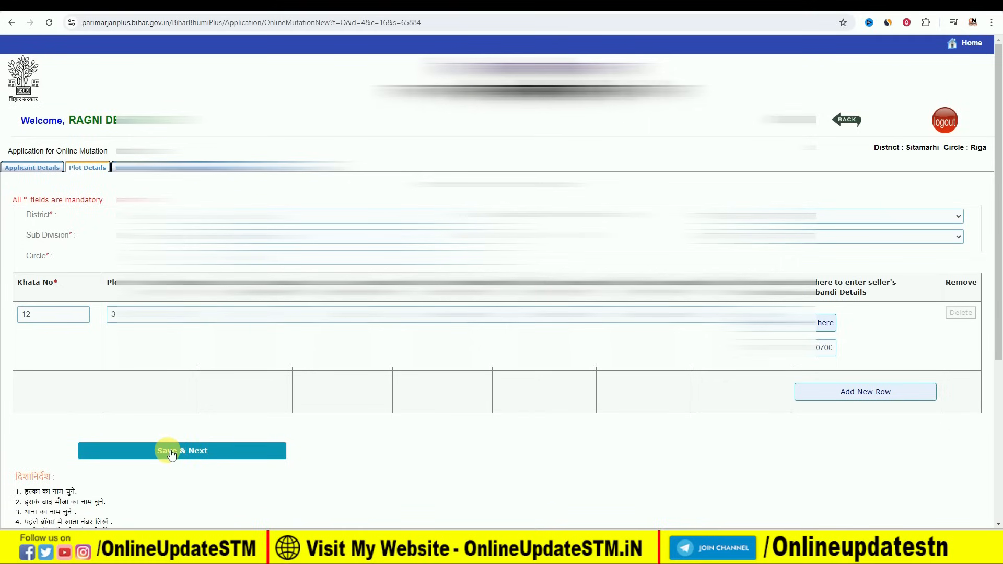
Save the Plot Details with khata 12 and continue to Buyer Details.
{"action": "left_click", "coordinate": [197, 455]}
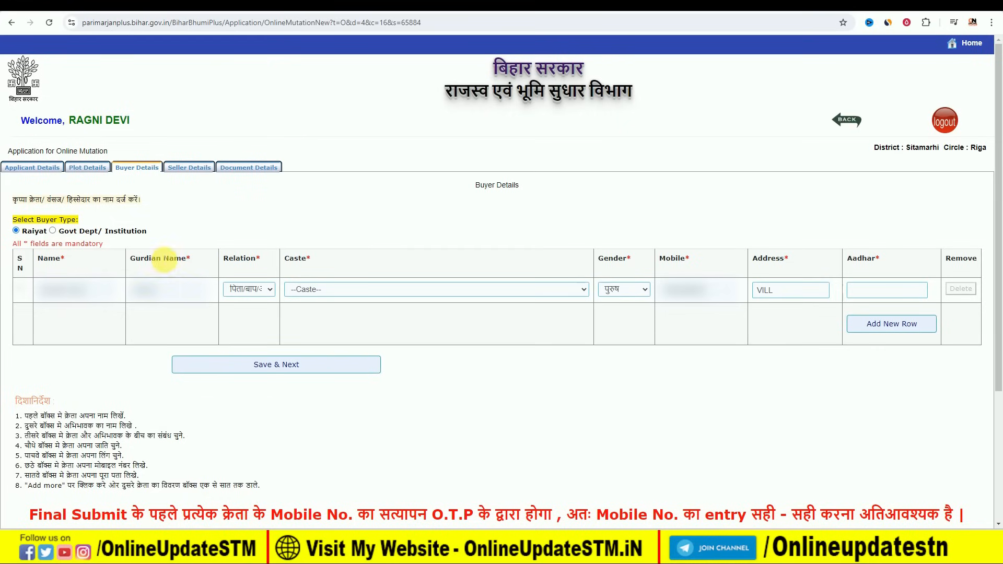
Set the buyer's caste to बनिया and gender to महिला, complete the address, and save.
{"action": "left_click", "coordinate": [252, 290]}
{"action": "left_click", "coordinate": [252, 290]}
{"action": "left_click", "coordinate": [320, 291]}
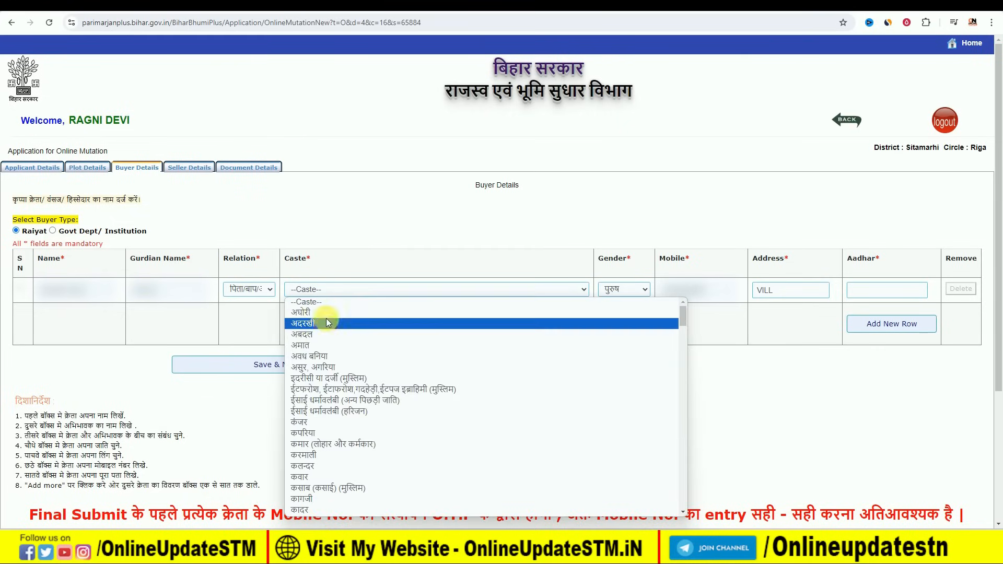
{"action": "scroll", "coordinate": [360, 434], "scroll_direction": "down", "scroll_amount": 20}
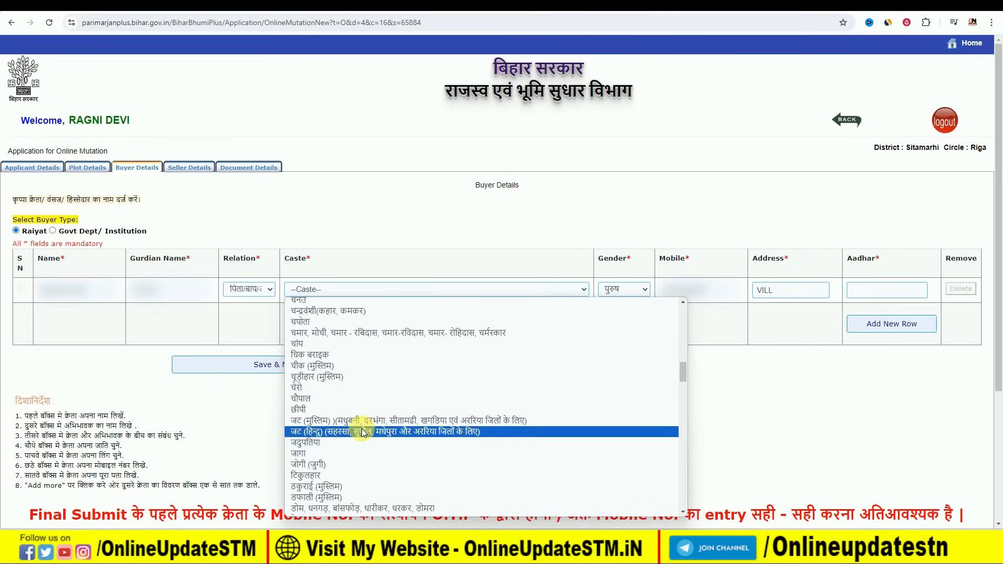
{"action": "scroll", "coordinate": [366, 415], "scroll_direction": "down", "scroll_amount": 3}
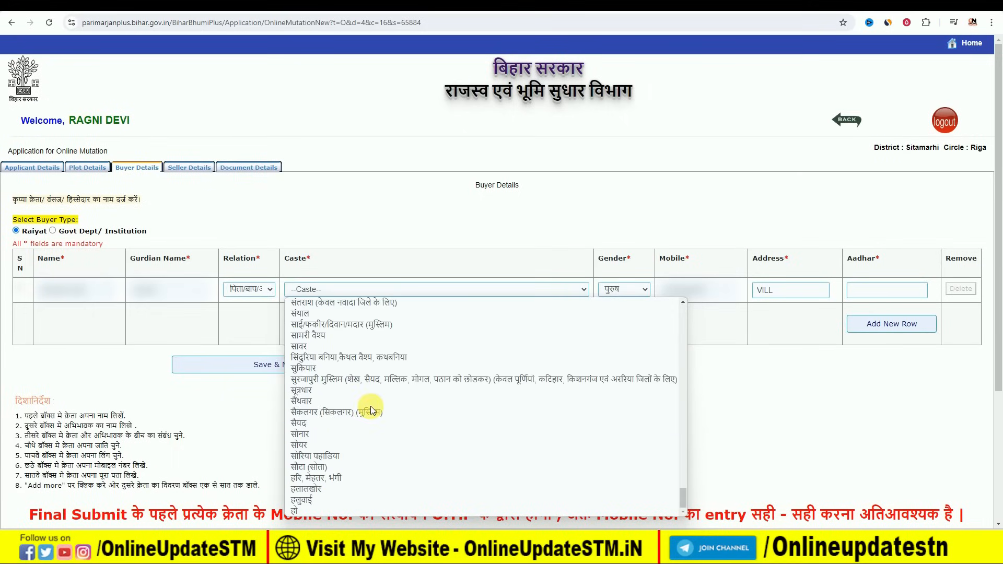
{"action": "left_click", "coordinate": [370, 406]}
{"action": "left_click", "coordinate": [622, 290]}
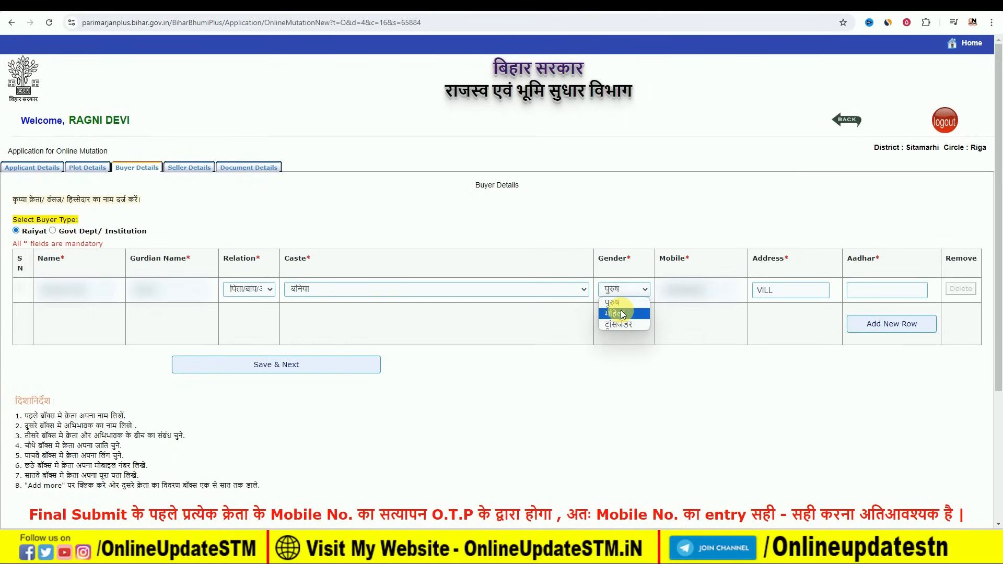
{"action": "left_click", "coordinate": [622, 313]}
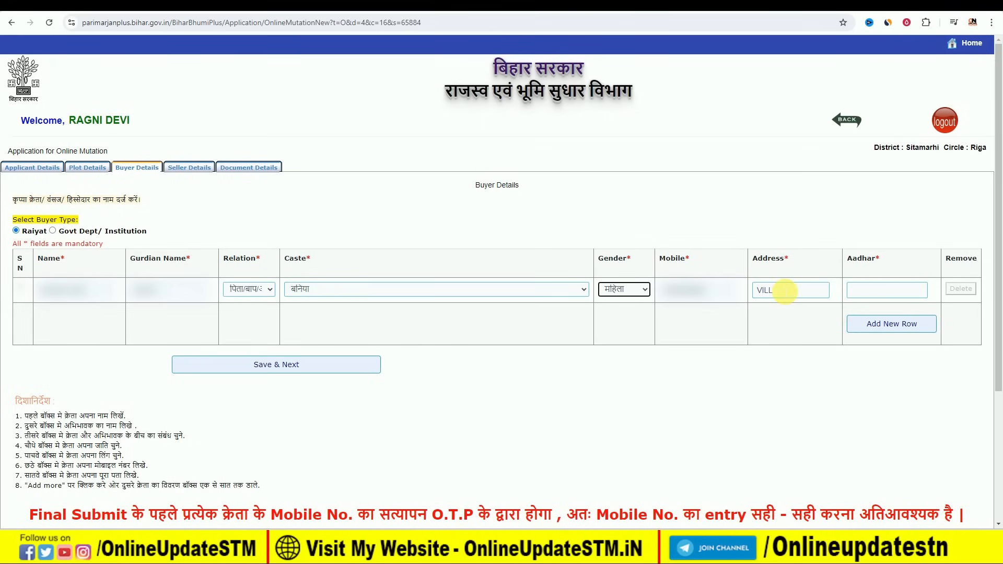
{"action": "left_click", "coordinate": [782, 292]}
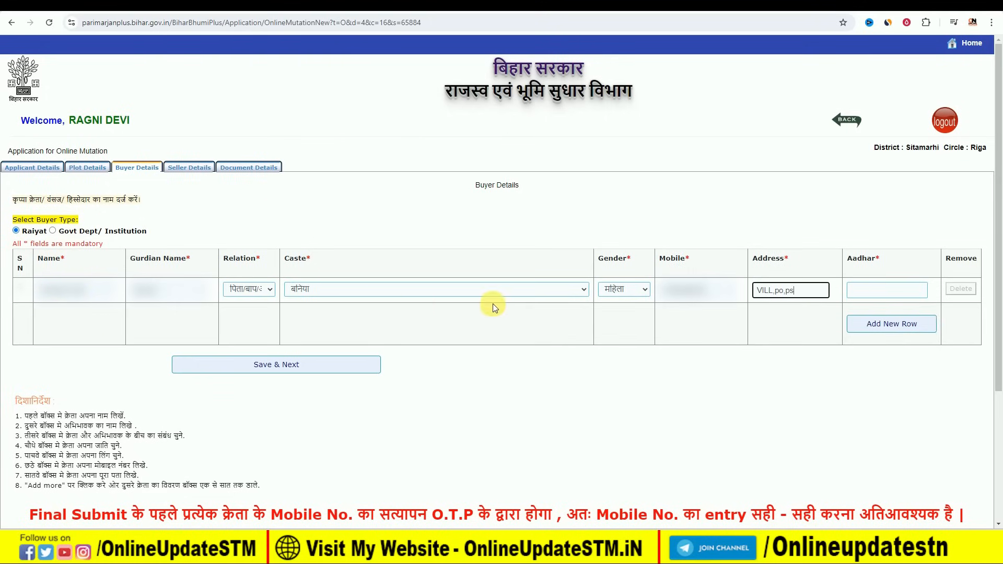
{"action": "left_click", "coordinate": [295, 368]}
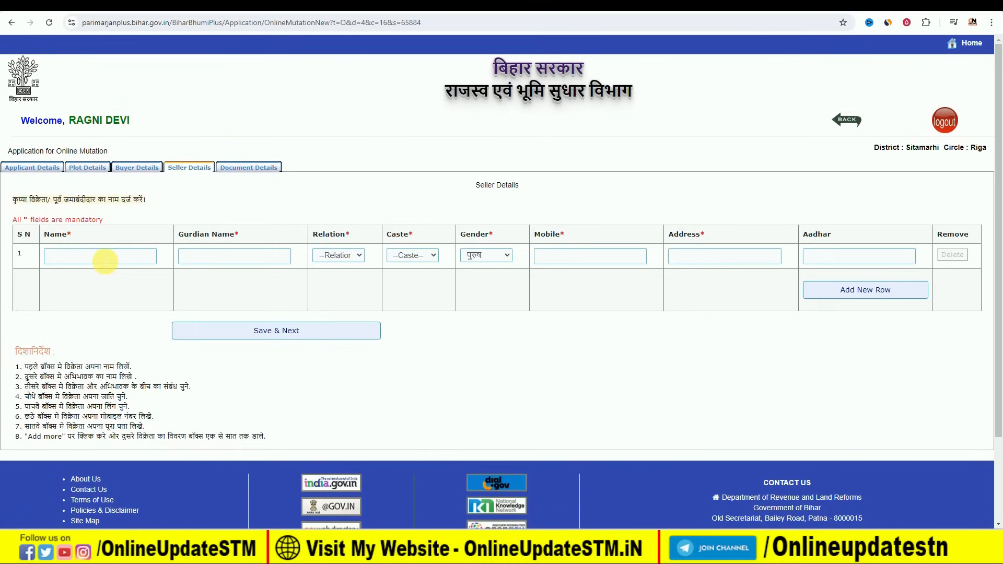
Leave the seller's relation and caste unchosen and go to the Document Details section.
{"action": "left_click", "coordinate": [339, 254]}
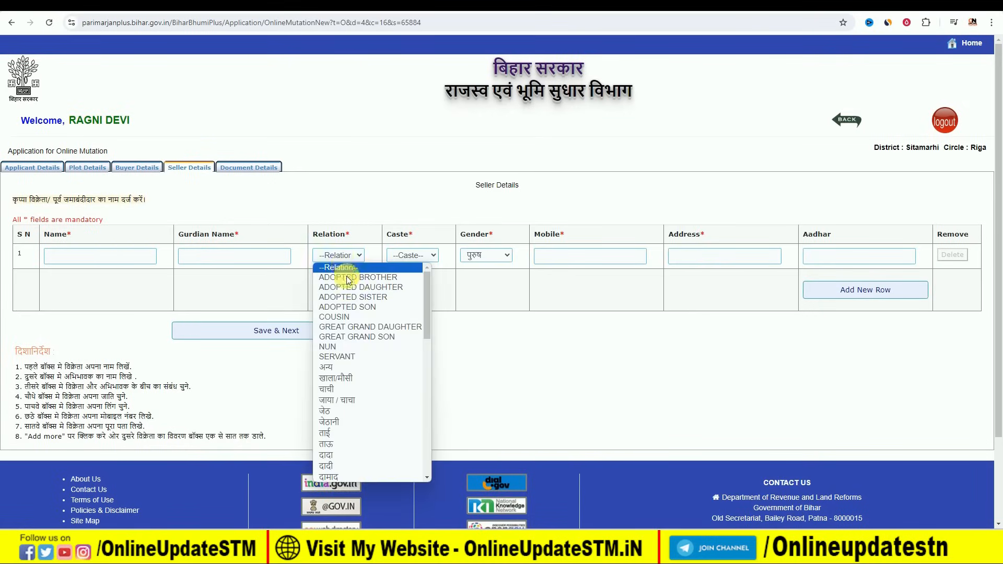
{"action": "left_click", "coordinate": [528, 394]}
{"action": "left_click", "coordinate": [417, 260]}
{"action": "left_click", "coordinate": [417, 260]}
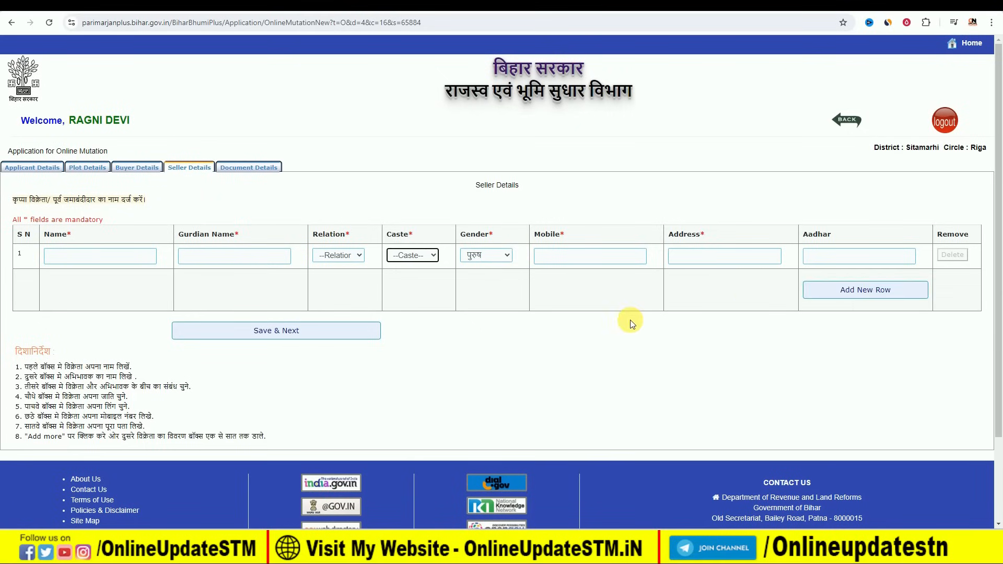
{"action": "left_click", "coordinate": [280, 332]}
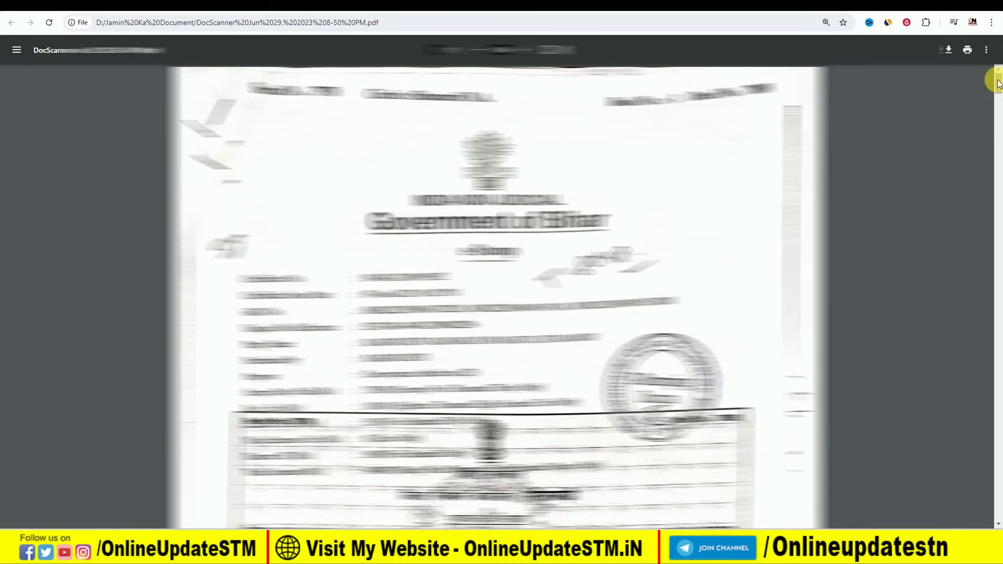
{"action": "left_click_drag", "start_coordinate": [995, 78], "coordinate": [996, 428]}
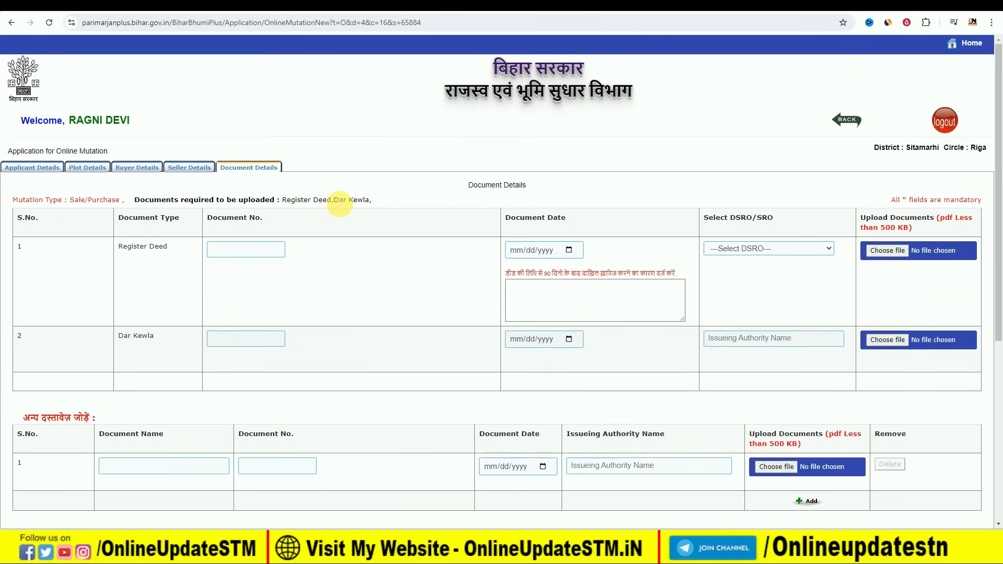
{"action": "left_click_drag", "start_coordinate": [332, 200], "coordinate": [372, 204]}
{"action": "left_click", "coordinate": [363, 204]}
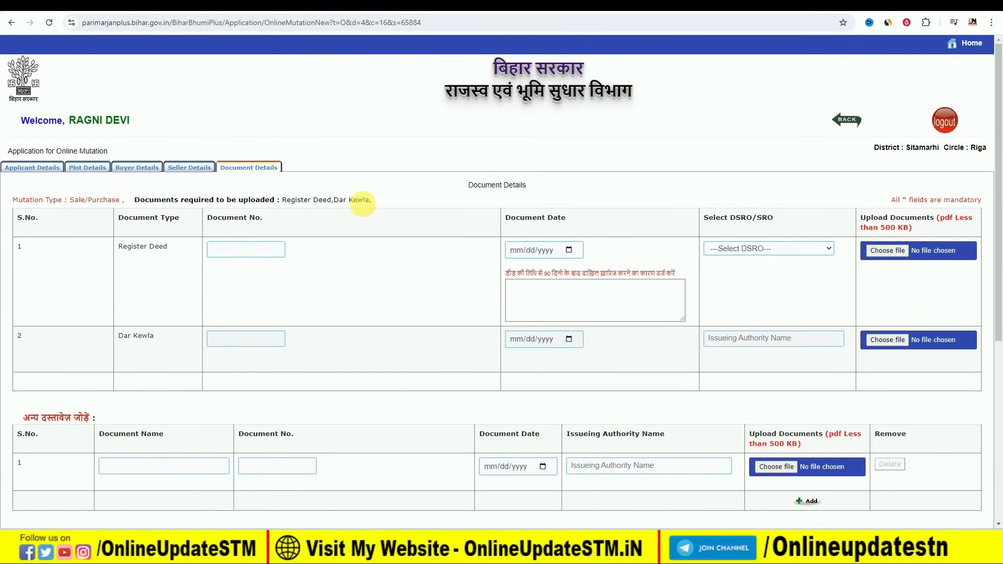
{"action": "left_click_drag", "start_coordinate": [335, 203], "coordinate": [369, 201]}
{"action": "left_click", "coordinate": [356, 228]}
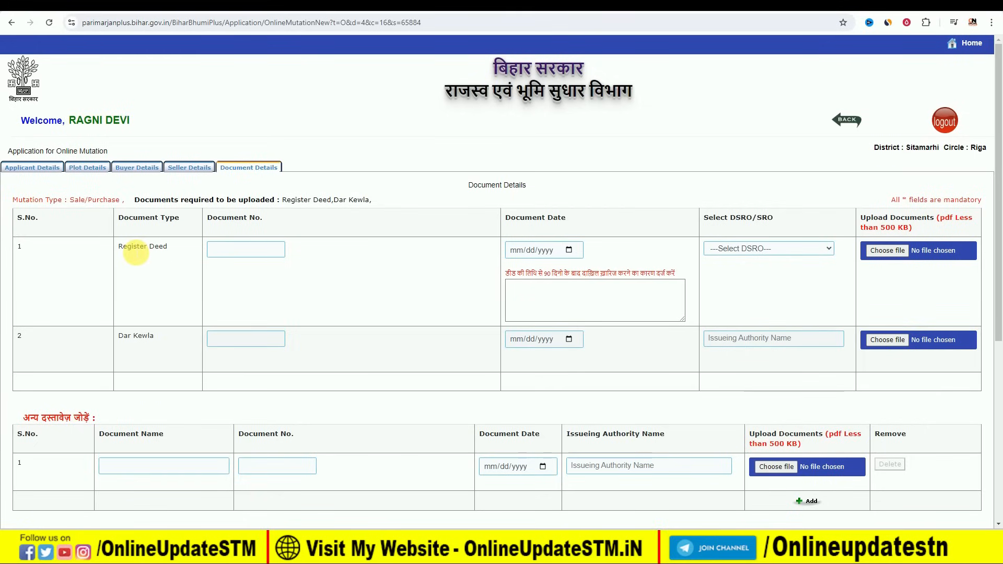
{"action": "left_click", "coordinate": [704, 5]}
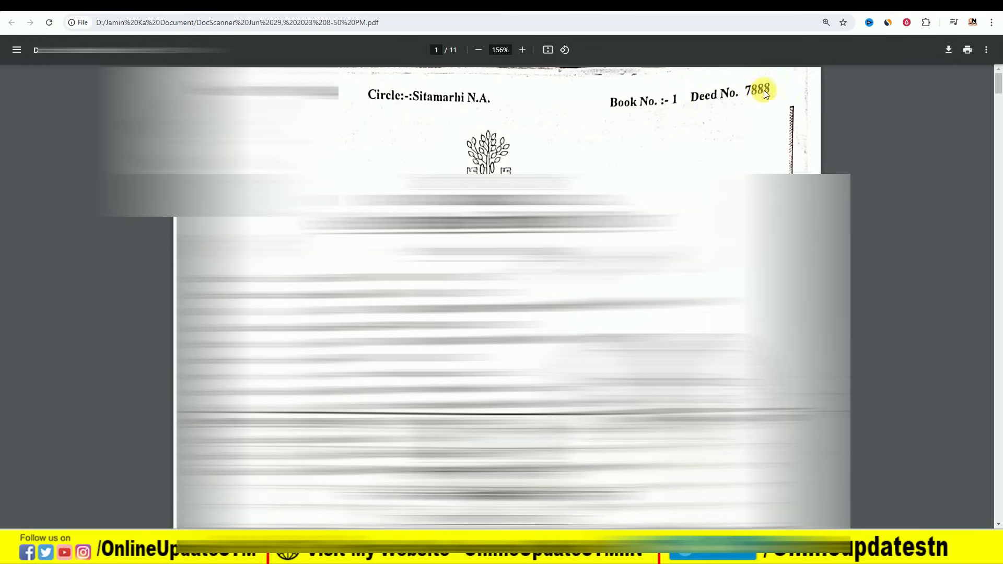
{"action": "left_click", "coordinate": [257, 6]}
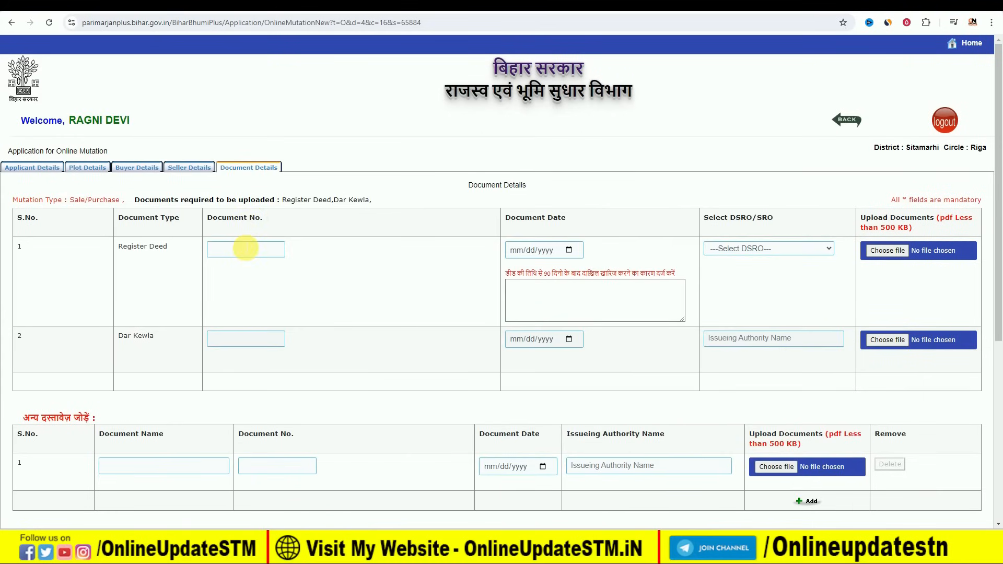
Choose Sitamarhi Sadar as the Register Deed's DSRO/SRO, leaving the document date unset.
{"action": "left_click", "coordinate": [569, 251]}
{"action": "left_click", "coordinate": [626, 261]}
{"action": "left_click", "coordinate": [757, 249]}
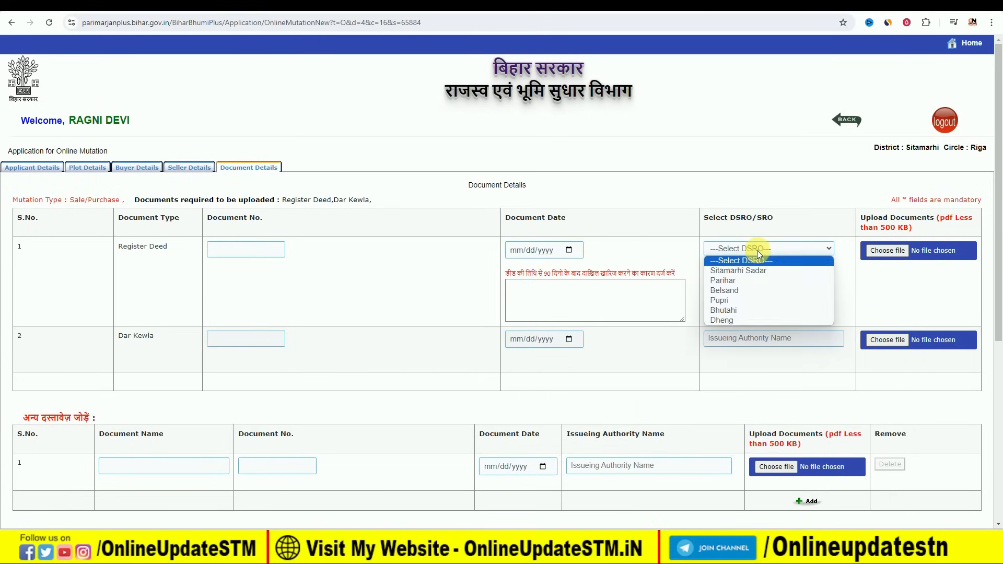
{"action": "left_click", "coordinate": [748, 277]}
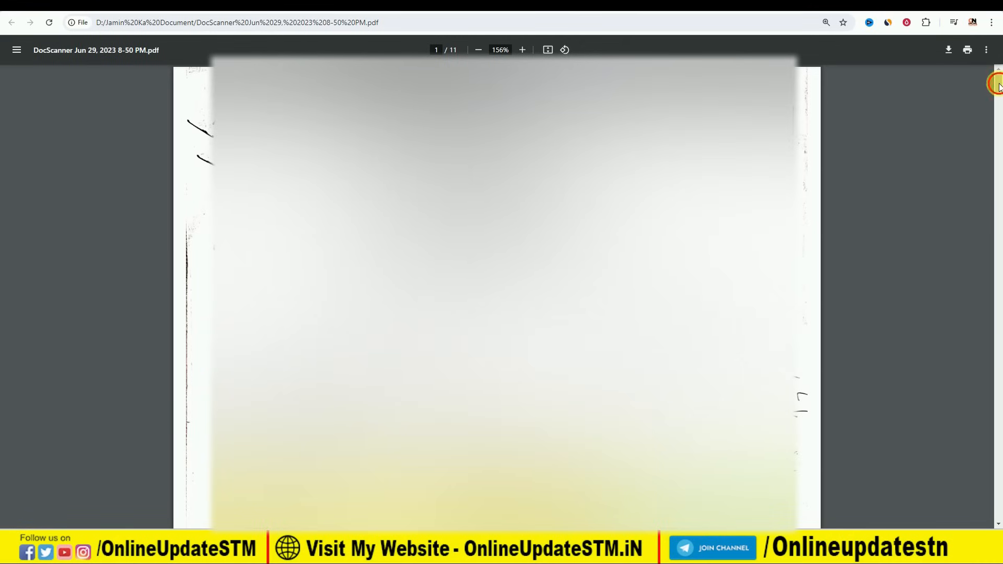
Scroll through all 11 deed pages, then bring up the article's PDF Compressor and Merger links.
{"action": "left_click_drag", "start_coordinate": [998, 85], "coordinate": [999, 393]}
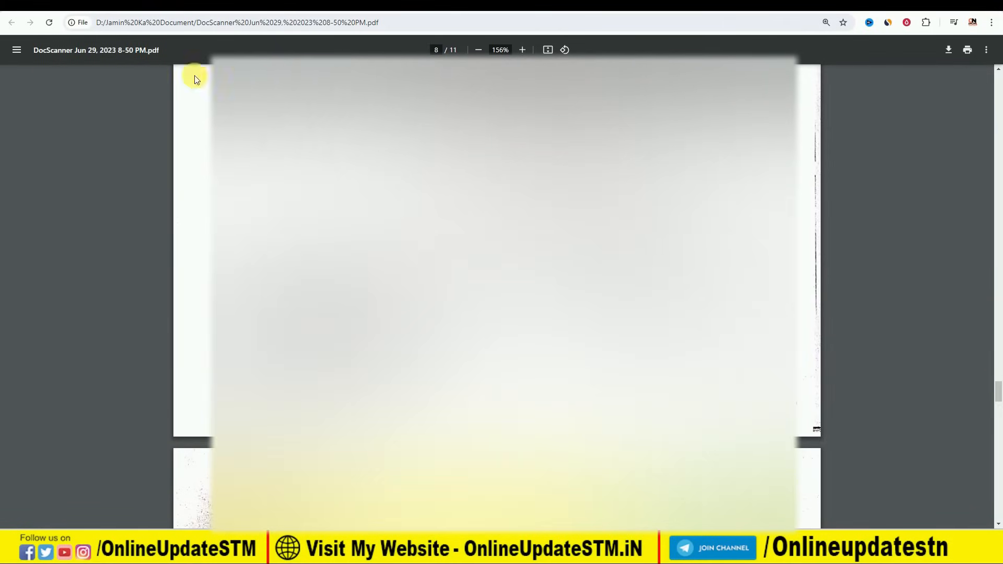
{"action": "left_click", "coordinate": [194, 5]}
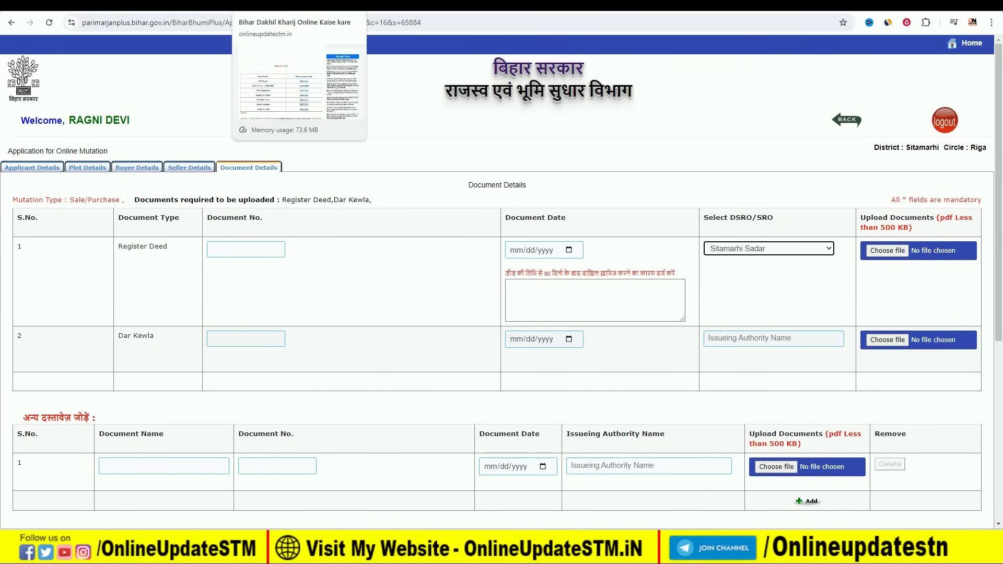
{"action": "left_click", "coordinate": [271, 5]}
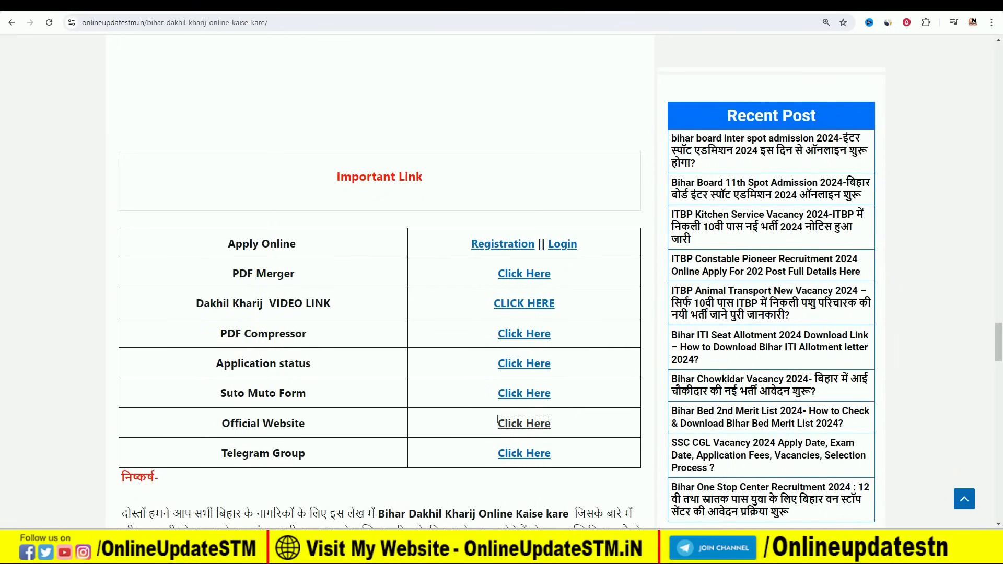
In a new tab, enter 'com' and load the compressjpeg.com suggestion.
{"action": "left_click", "coordinate": [580, 4]}
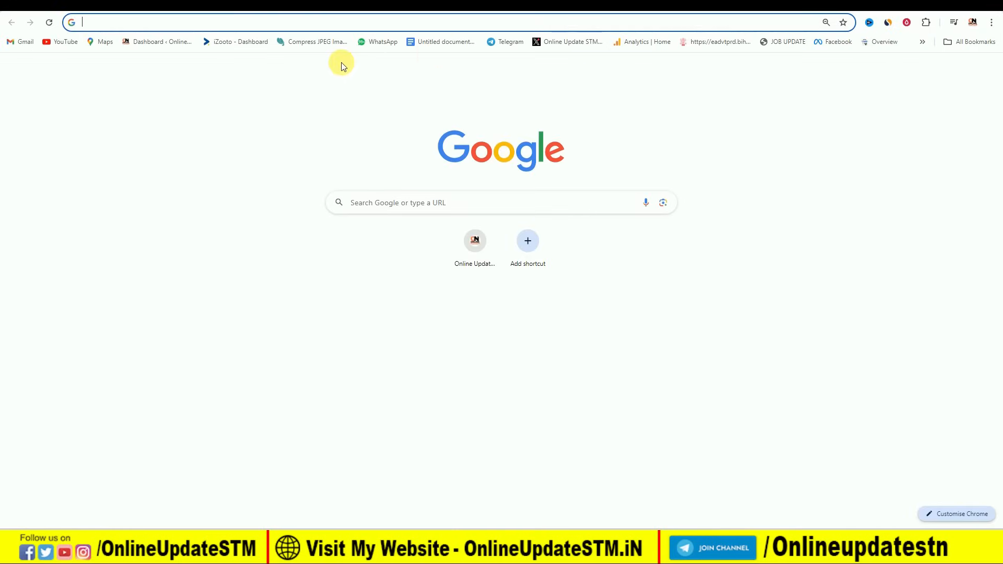
{"action": "type", "text": "com"}
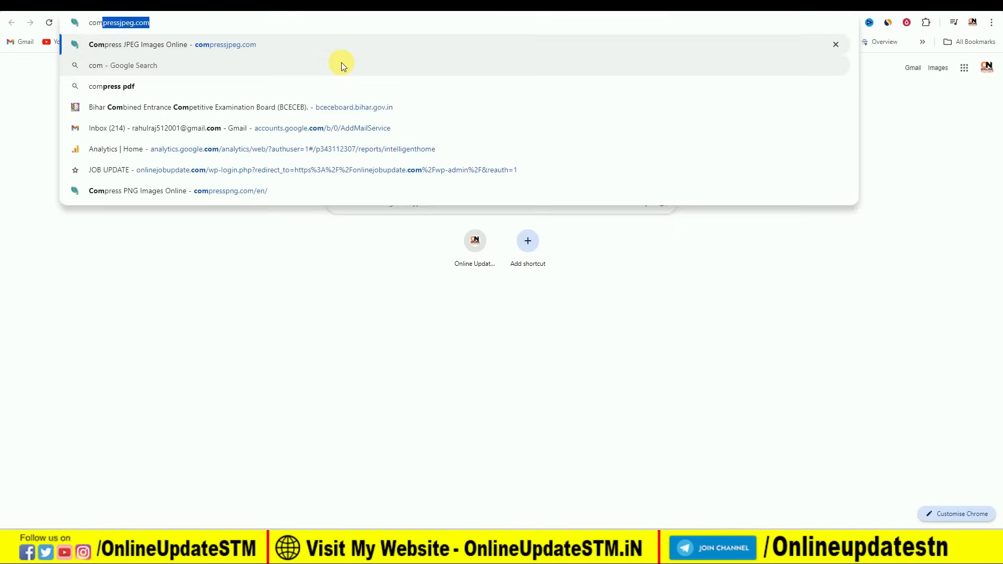
{"action": "key", "text": "Return"}
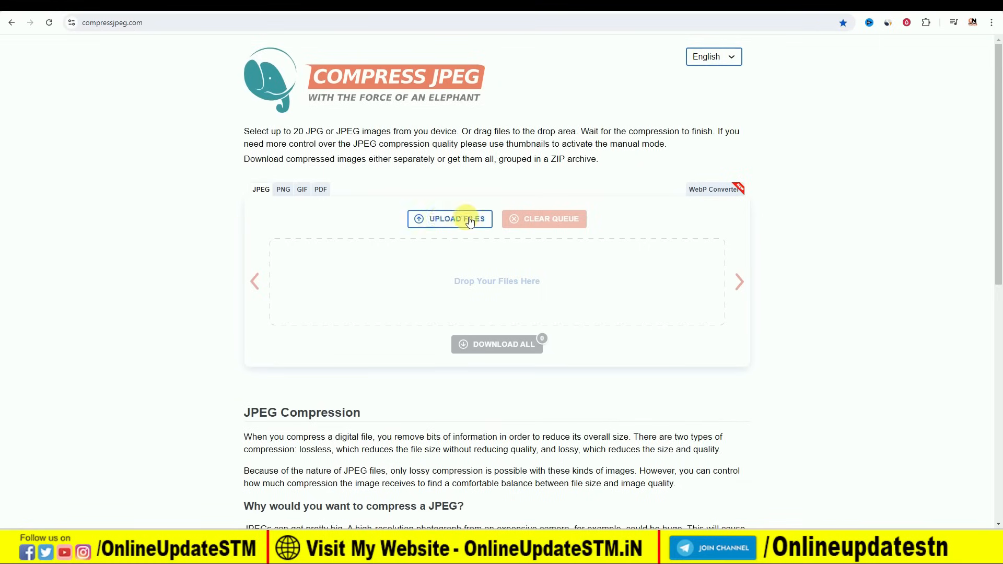
Upload Screenshot 2024-08-13 173410.jpg and review its 53 KB original and 40 KB compressed sizes.
{"action": "left_click", "coordinate": [451, 220]}
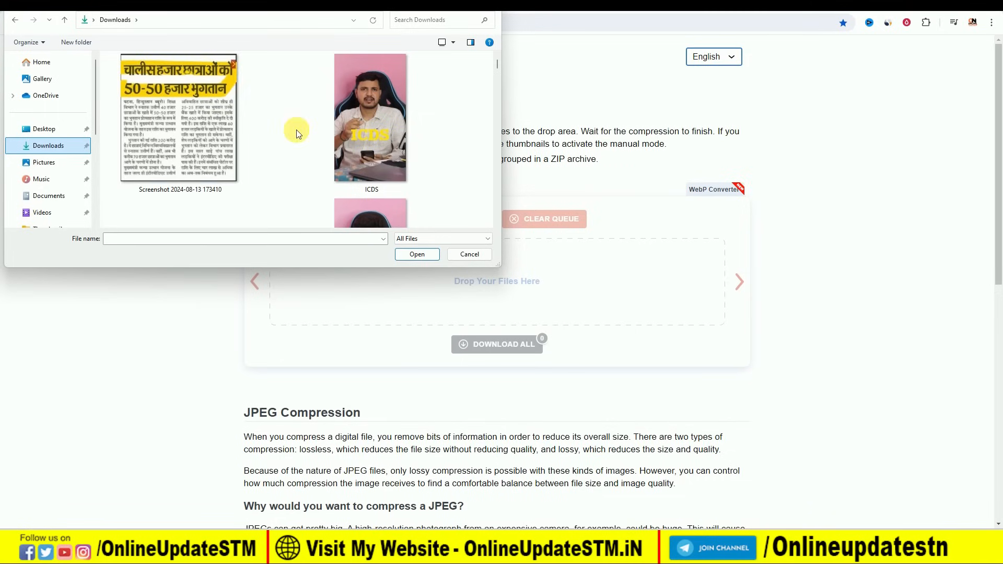
{"action": "double_click", "coordinate": [162, 93]}
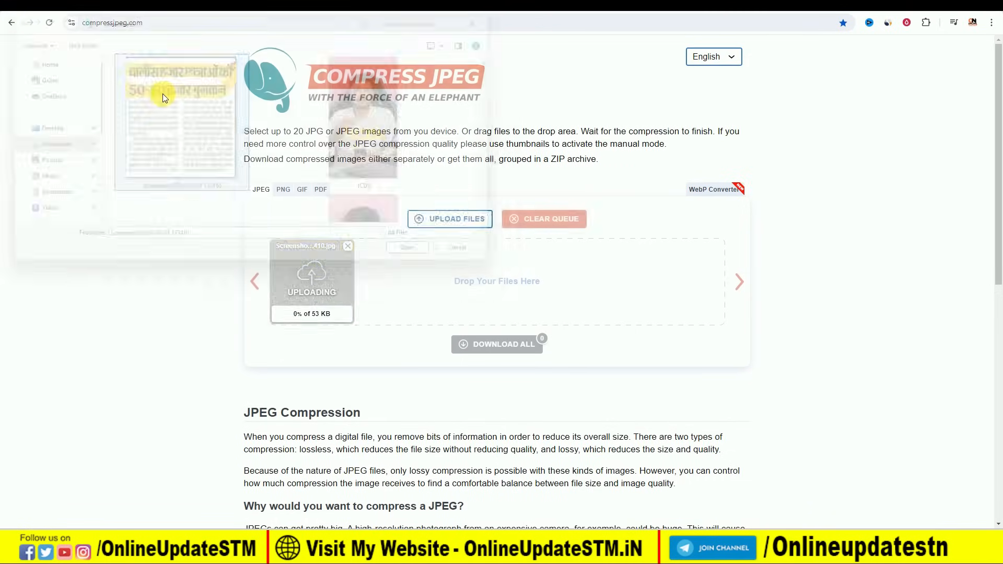
{"action": "left_click", "coordinate": [288, 269]}
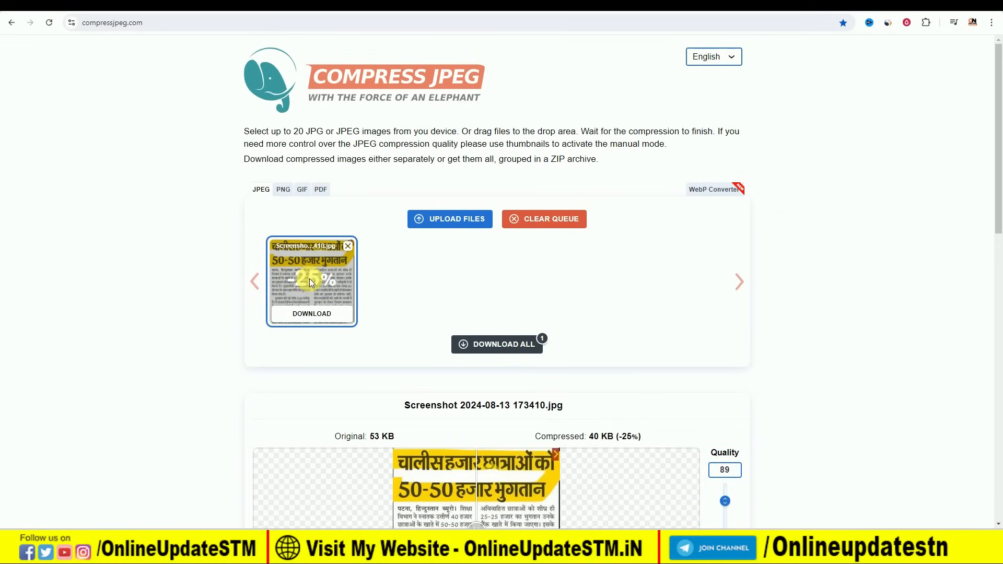
{"action": "scroll", "coordinate": [433, 297], "scroll_direction": "down", "scroll_amount": 3}
{"action": "left_click_drag", "start_coordinate": [369, 280], "coordinate": [393, 280]}
{"action": "left_click", "coordinate": [413, 268]}
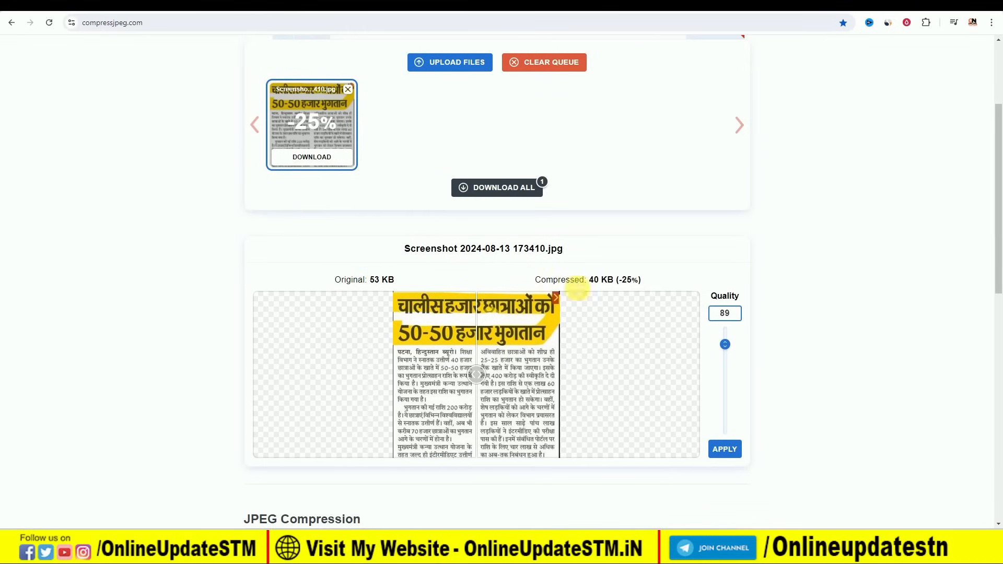
{"action": "double_click", "coordinate": [596, 282]}
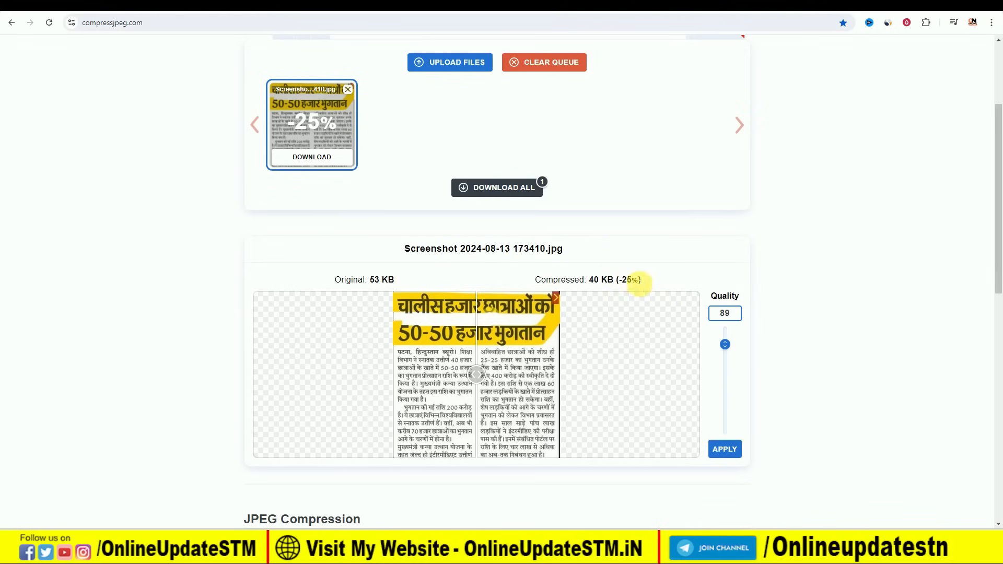
{"action": "scroll", "coordinate": [736, 298], "scroll_direction": "down", "scroll_amount": 1}
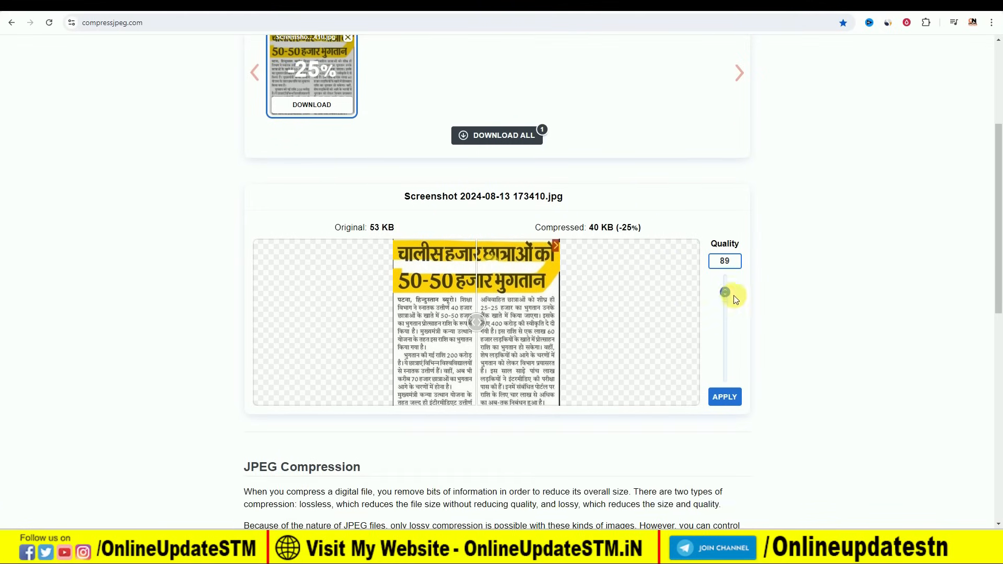
Lower quality to 39, apply the 16 KB compression, and download the compressed copy.
{"action": "left_click_drag", "start_coordinate": [725, 293], "coordinate": [725, 345]}
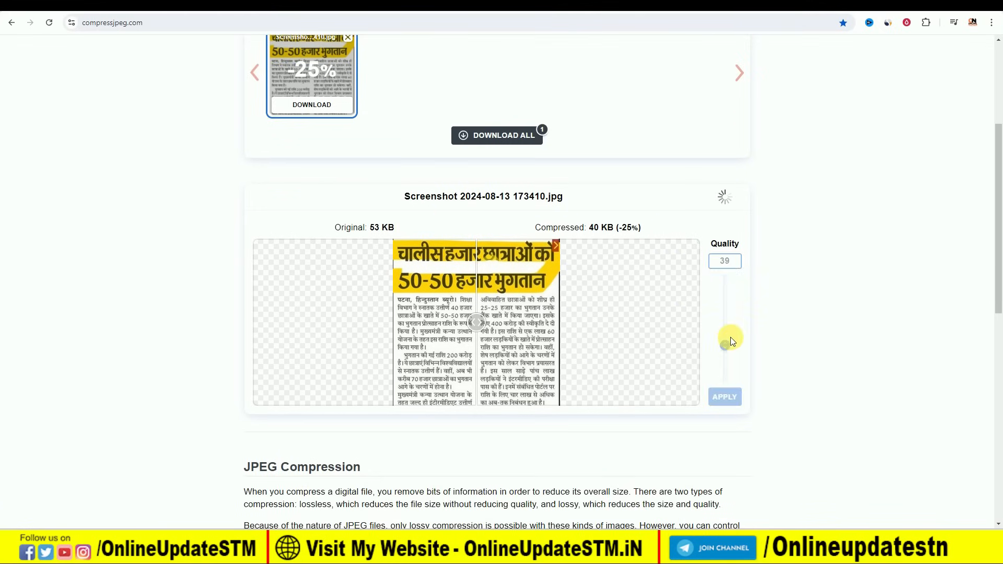
{"action": "double_click", "coordinate": [587, 228]}
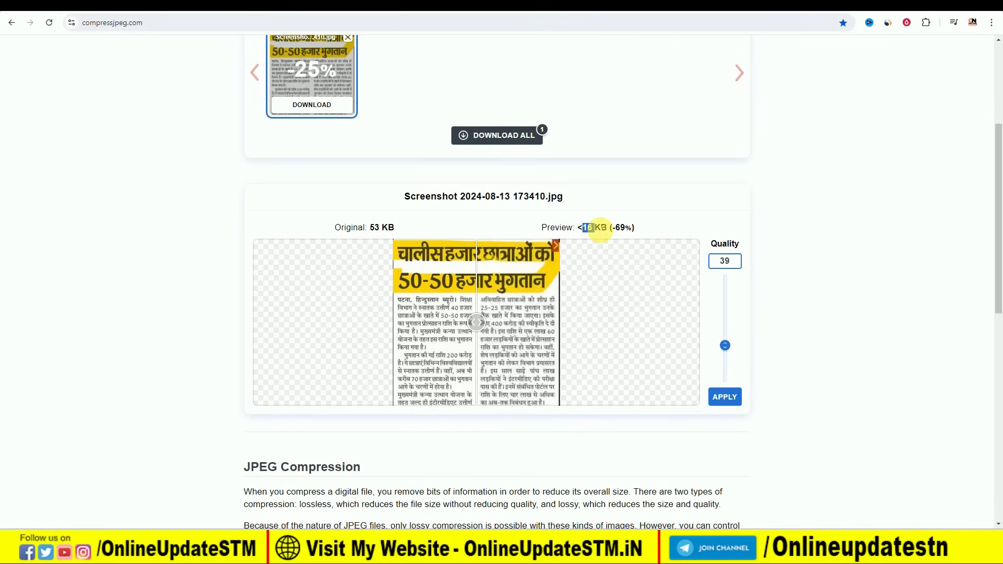
{"action": "left_click", "coordinate": [729, 396]}
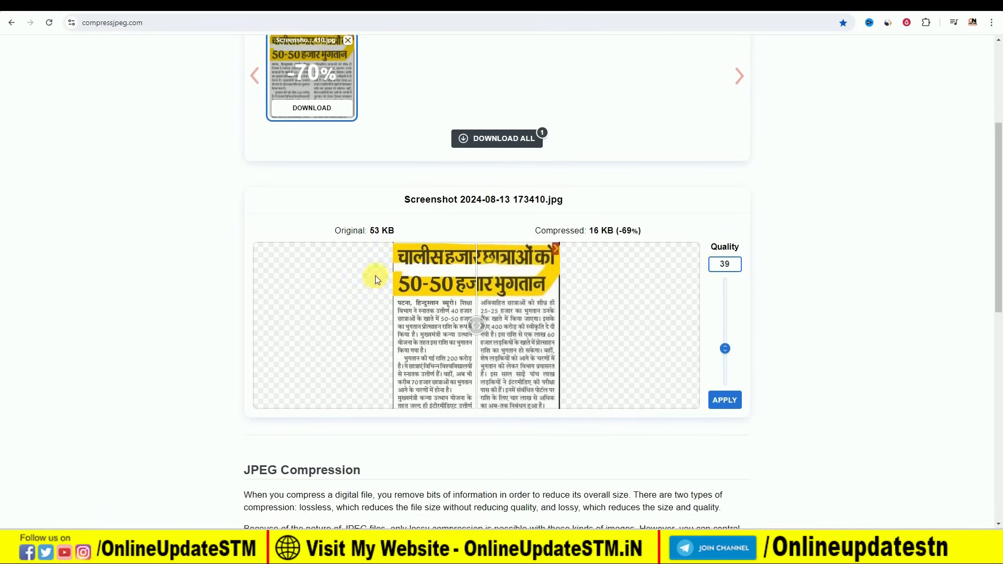
{"action": "scroll", "coordinate": [350, 227], "scroll_direction": "up", "scroll_amount": 1}
{"action": "left_click", "coordinate": [328, 166]}
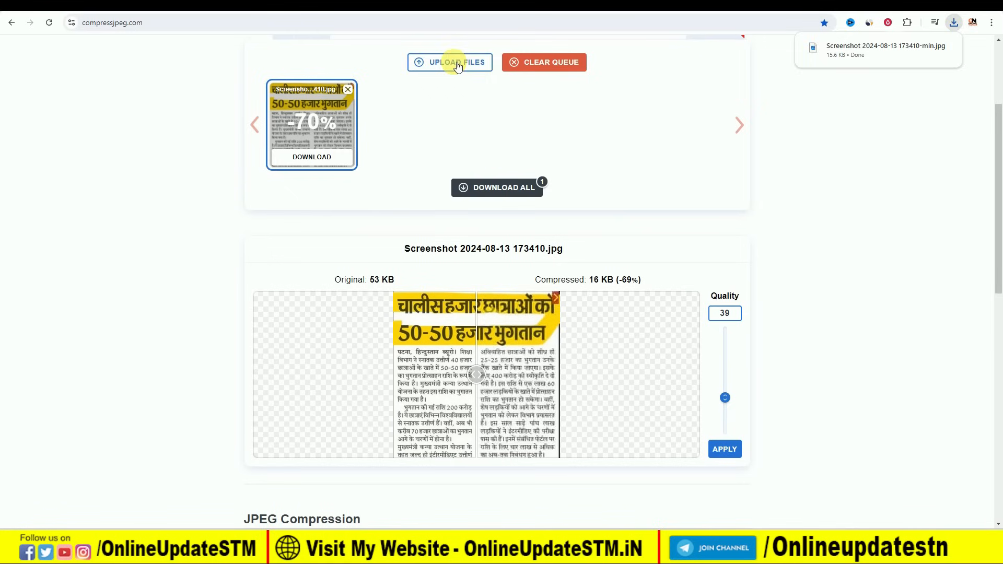
Compress Screenshot 2024-08-12 083216.jpg from 249 KB to 82 KB at quality 39 and download it.
{"action": "left_click", "coordinate": [457, 63]}
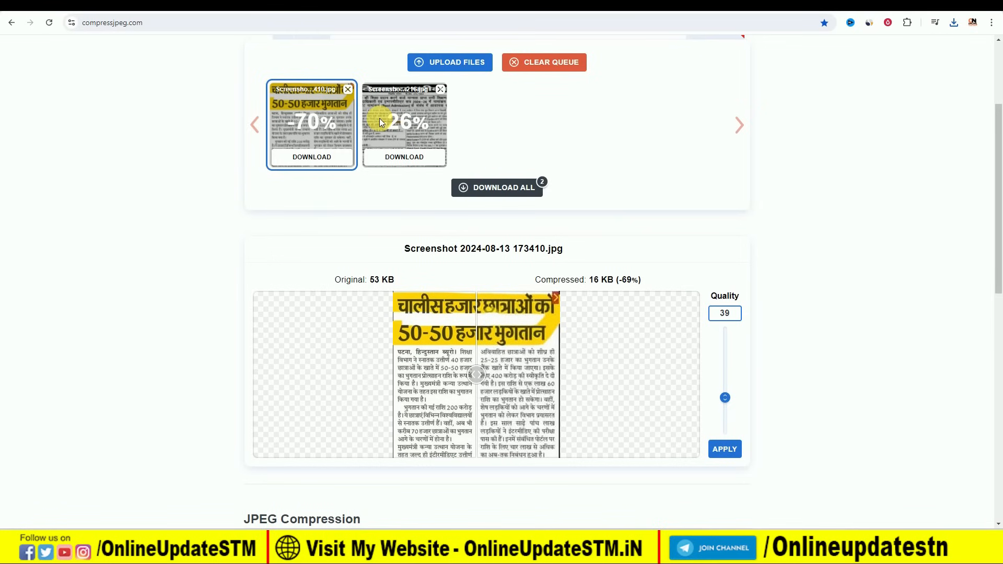
{"action": "left_click", "coordinate": [379, 119]}
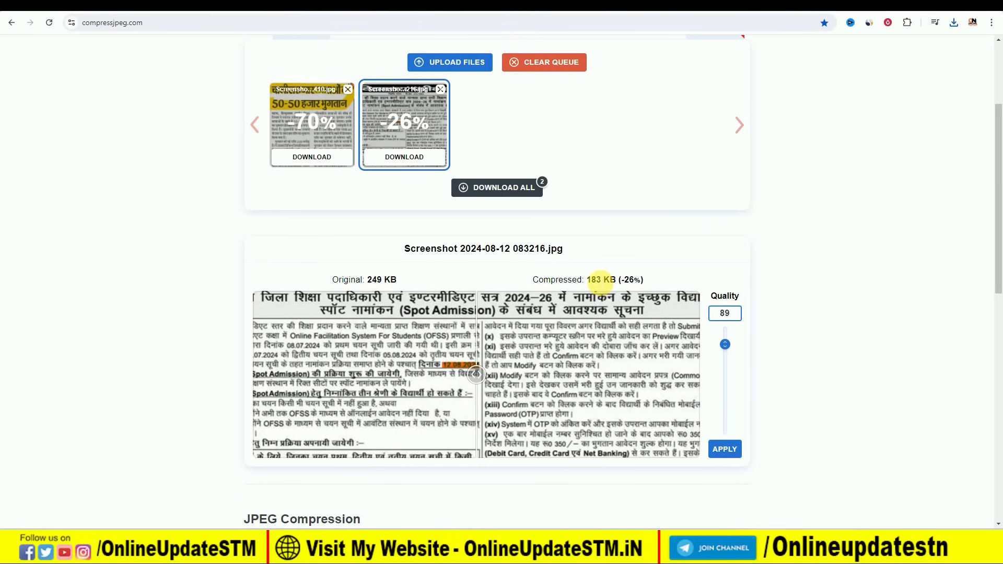
{"action": "left_click_drag", "start_coordinate": [726, 344], "coordinate": [729, 398]}
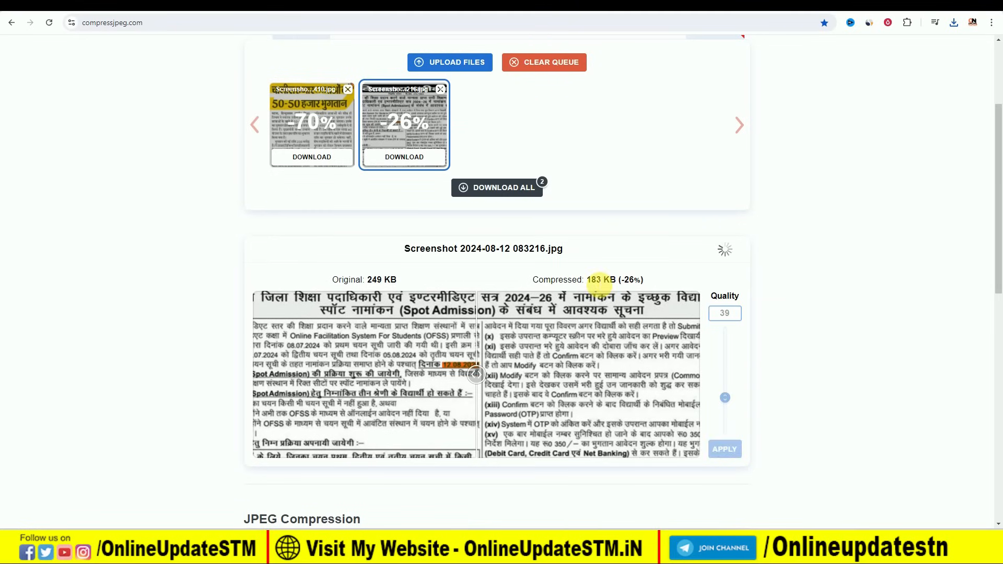
{"action": "left_click", "coordinate": [735, 447]}
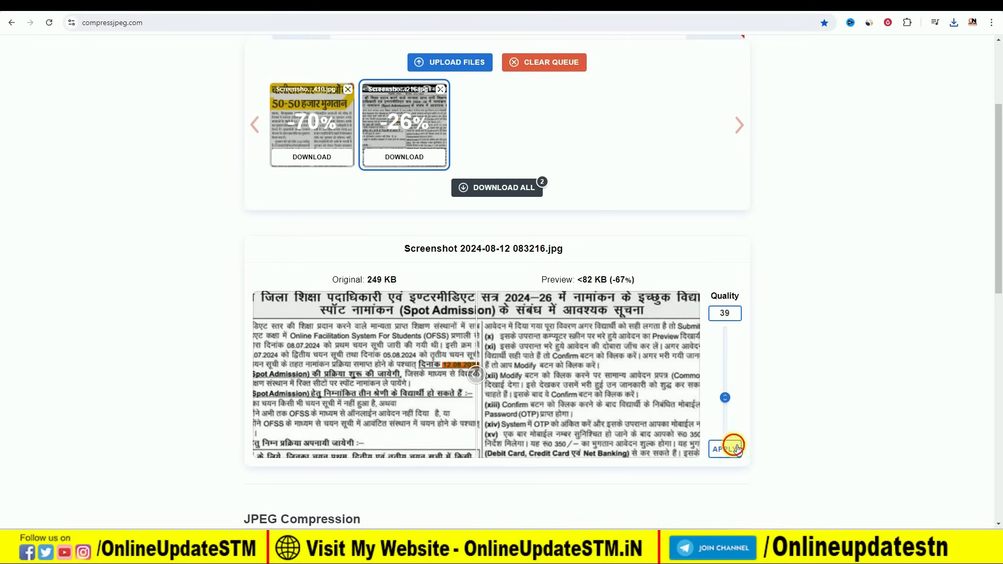
{"action": "left_click", "coordinate": [412, 161]}
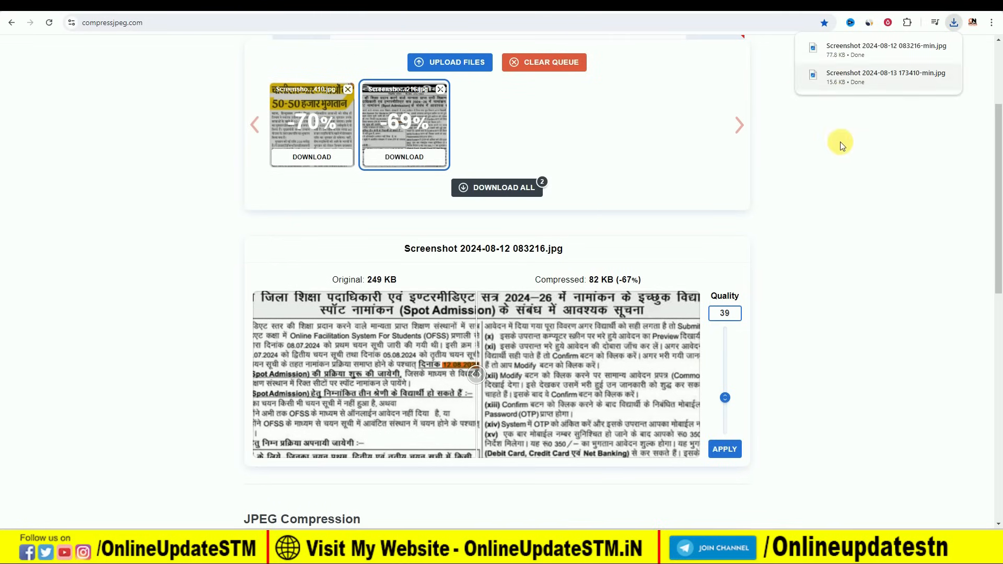
{"action": "left_click", "coordinate": [225, 5]}
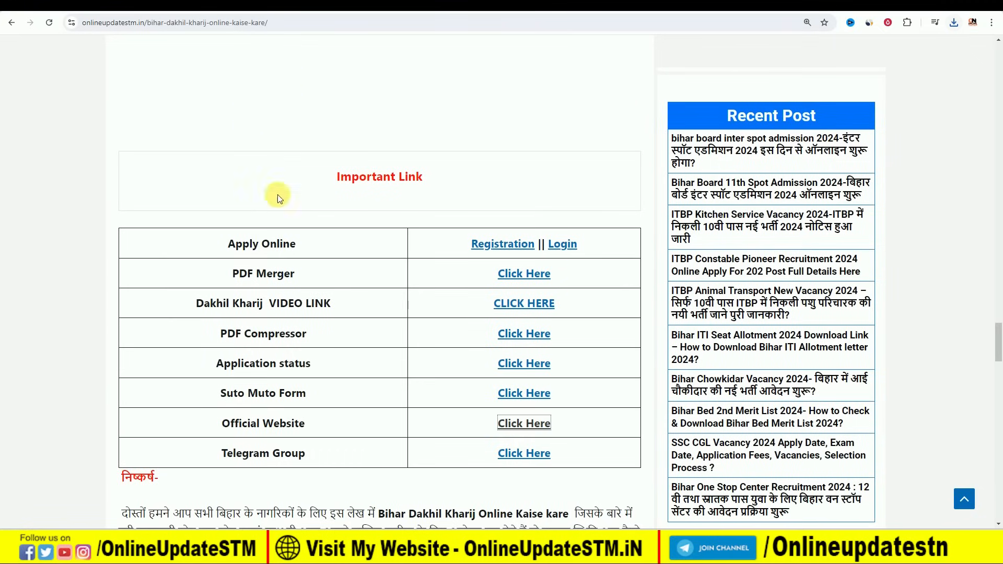
{"action": "left_click_drag", "start_coordinate": [233, 274], "coordinate": [300, 275]}
{"action": "left_click", "coordinate": [301, 275]}
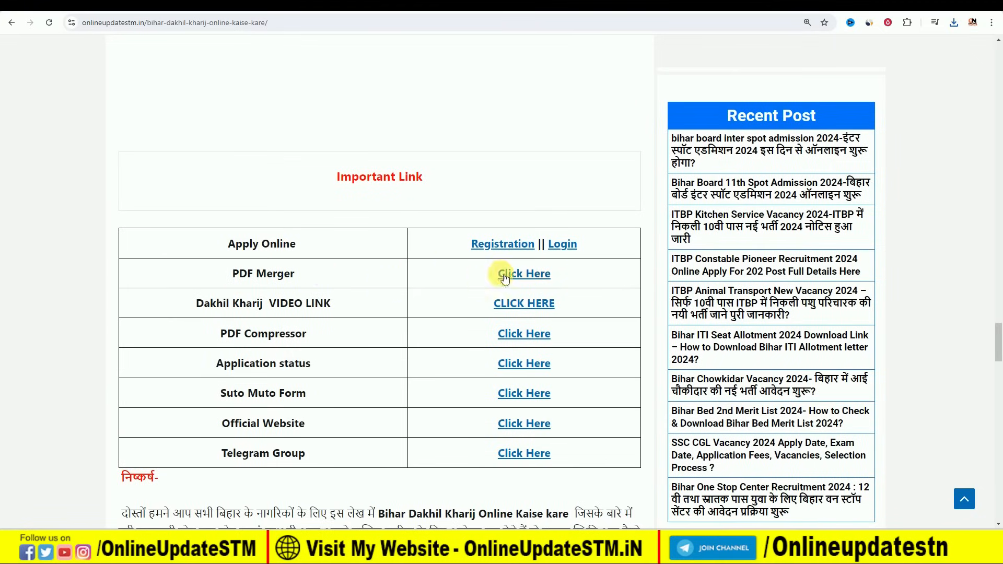
{"action": "left_click", "coordinate": [540, 277]}
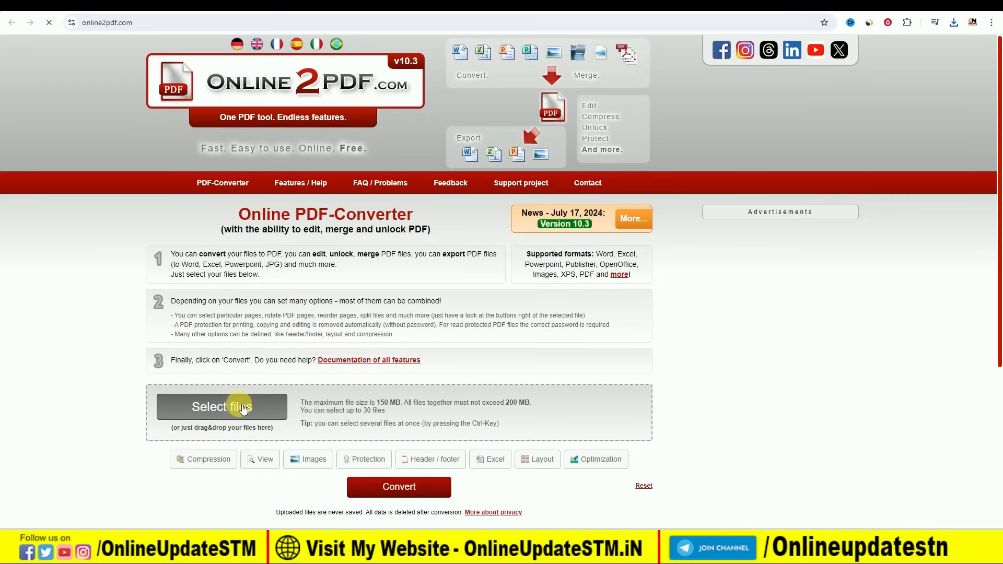
{"action": "left_click", "coordinate": [243, 409]}
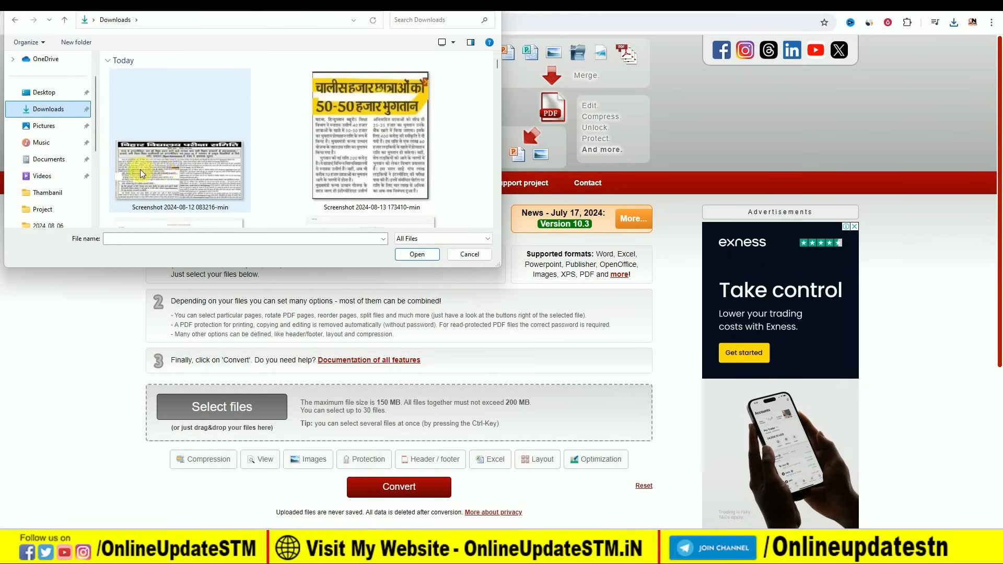
{"action": "left_click", "coordinate": [183, 164]}
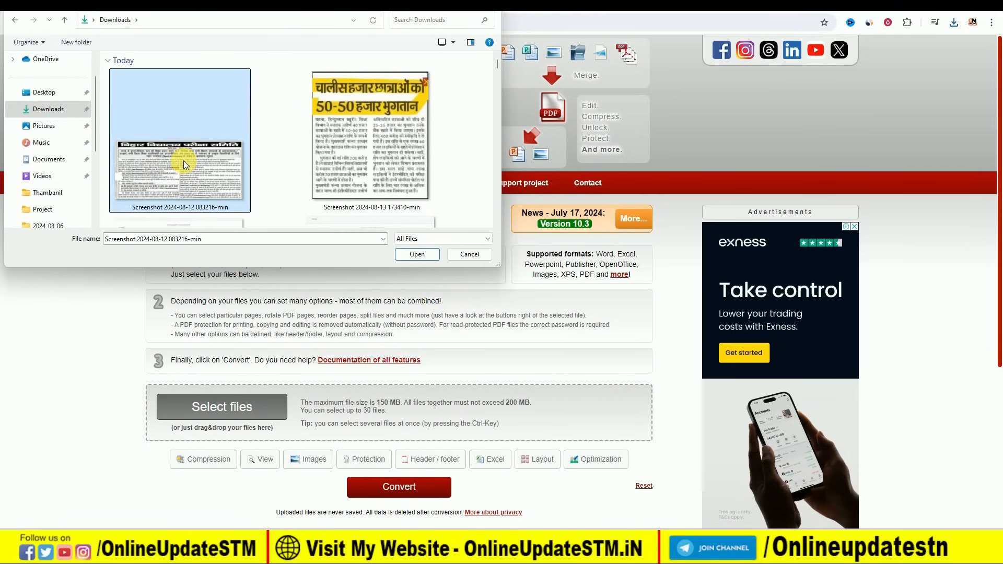
{"action": "left_click", "coordinate": [375, 137], "text": "ctrl"}
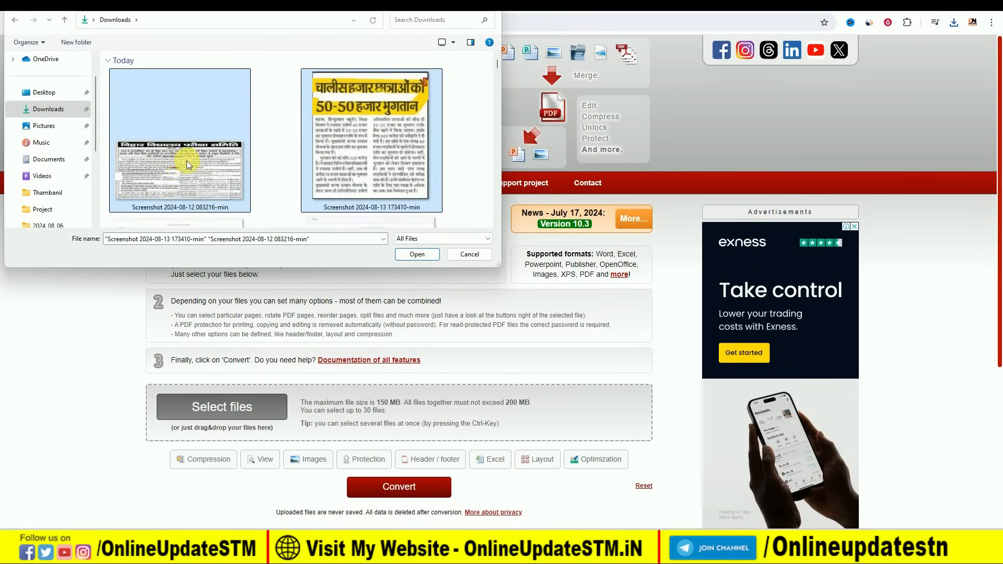
{"action": "scroll", "coordinate": [288, 128], "scroll_direction": "down", "scroll_amount": 2}
{"action": "left_click", "coordinate": [190, 178], "text": "ctrl"}
{"action": "left_click", "coordinate": [386, 175], "text": "ctrl"}
{"action": "left_click", "coordinate": [412, 253]}
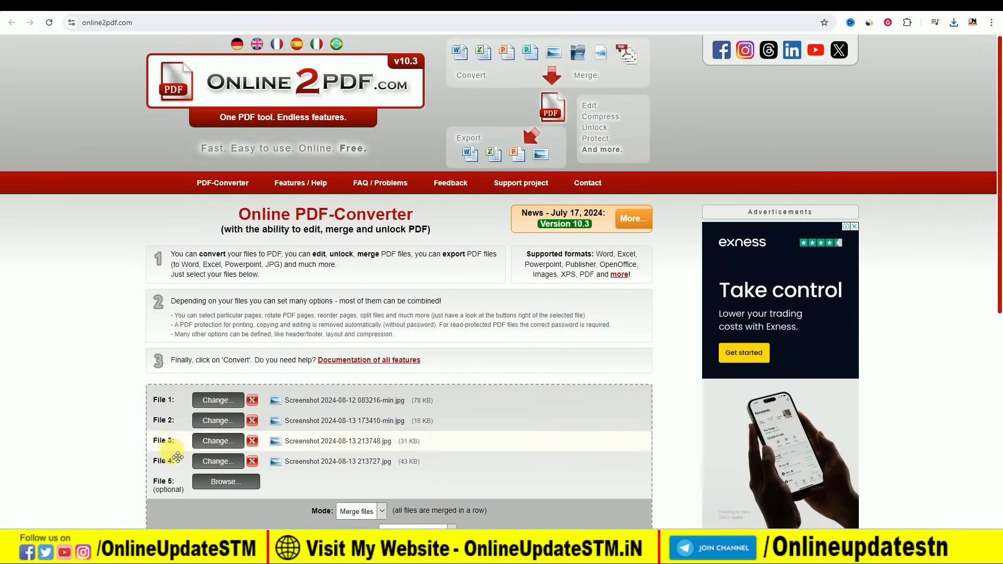
Merge the four images into a single 181 KB PDF and download it.
{"action": "scroll", "coordinate": [547, 364], "scroll_direction": "down", "scroll_amount": 1}
{"action": "scroll", "coordinate": [548, 364], "scroll_direction": "down", "scroll_amount": 4}
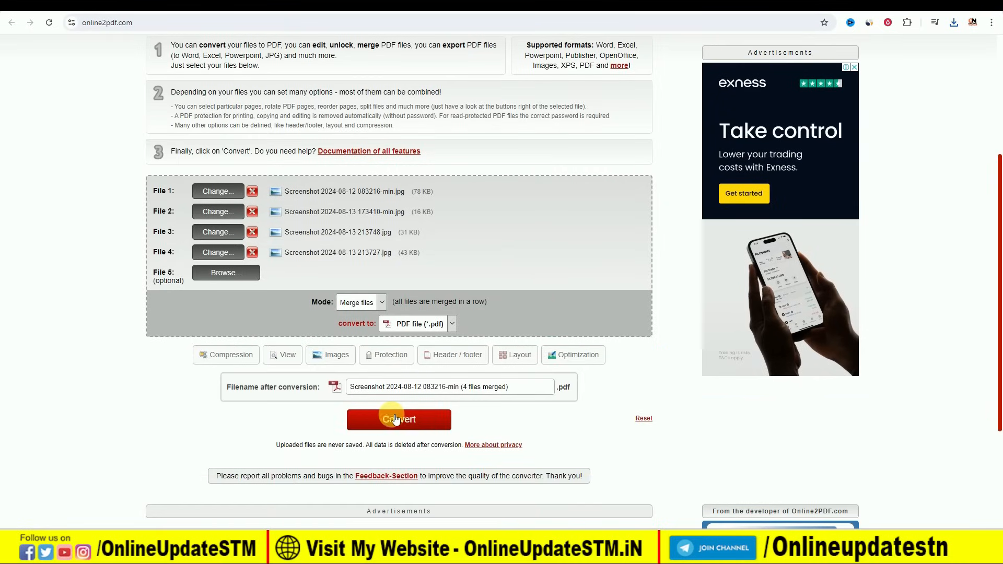
{"action": "left_click", "coordinate": [407, 422]}
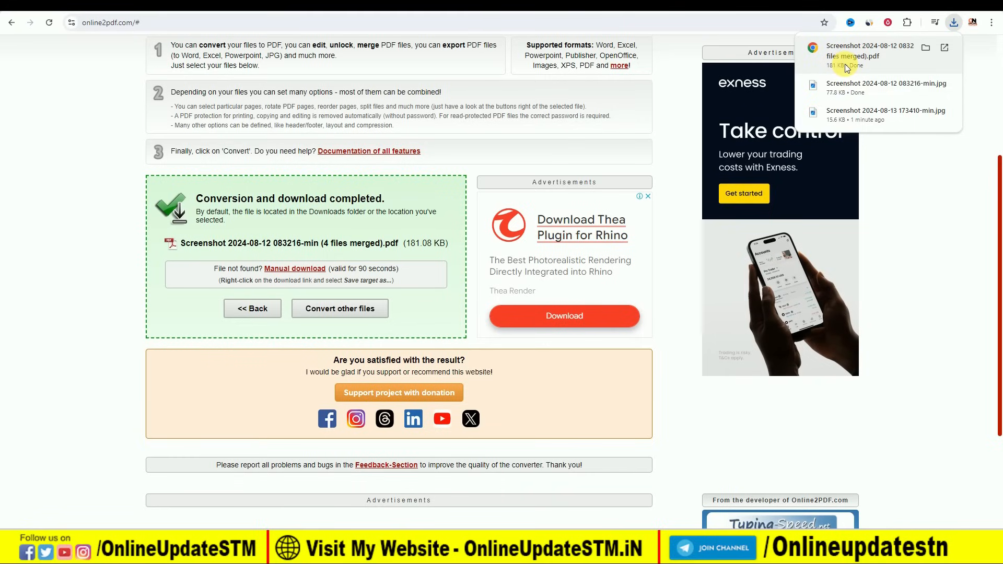
{"action": "left_click", "coordinate": [282, 7]}
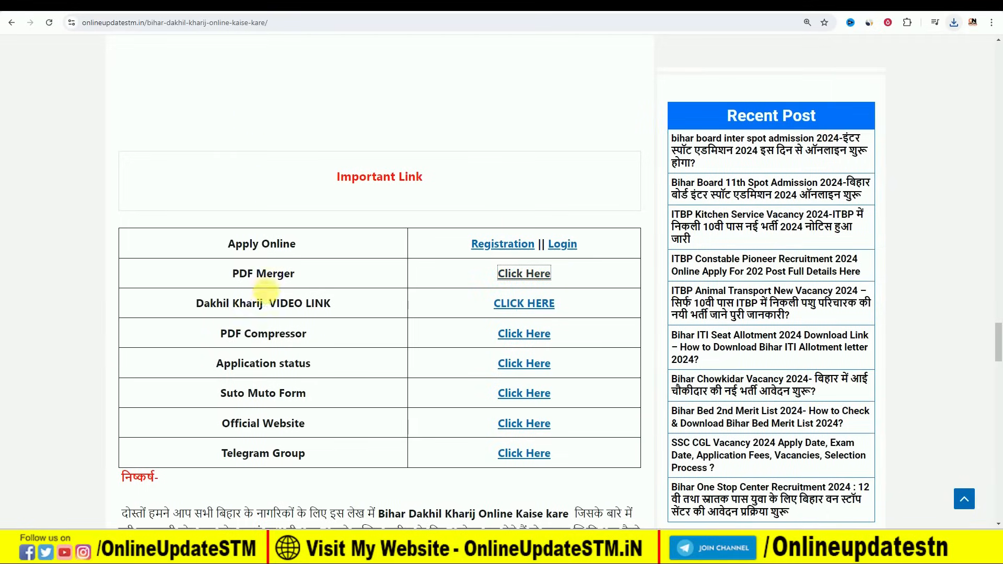
Shrink the merged screenshot PDF to 114.7 KB with PDF Compressor, then return to Document Details.
{"action": "left_click", "coordinate": [545, 335]}
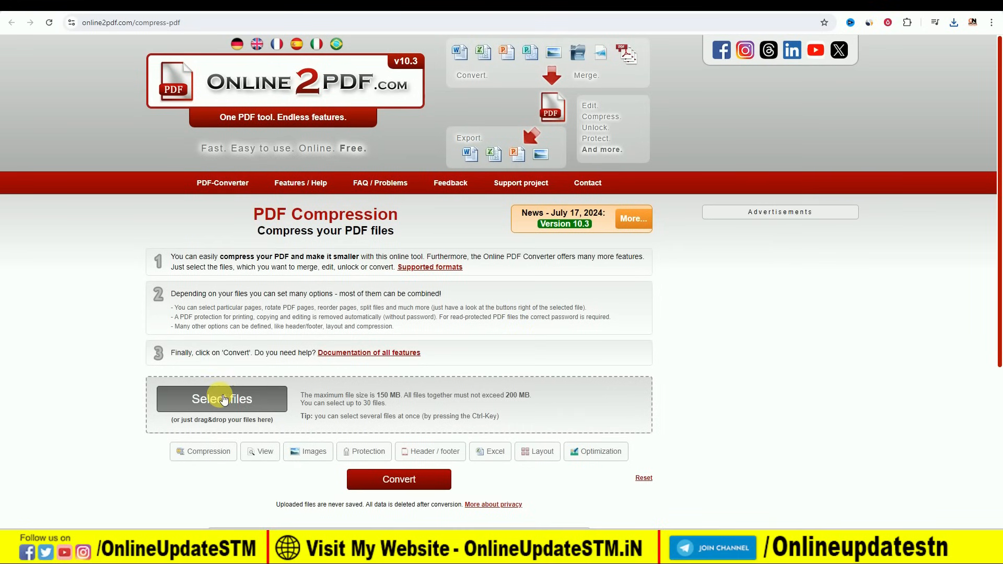
{"action": "left_click", "coordinate": [237, 388]}
{"action": "double_click", "coordinate": [198, 156]}
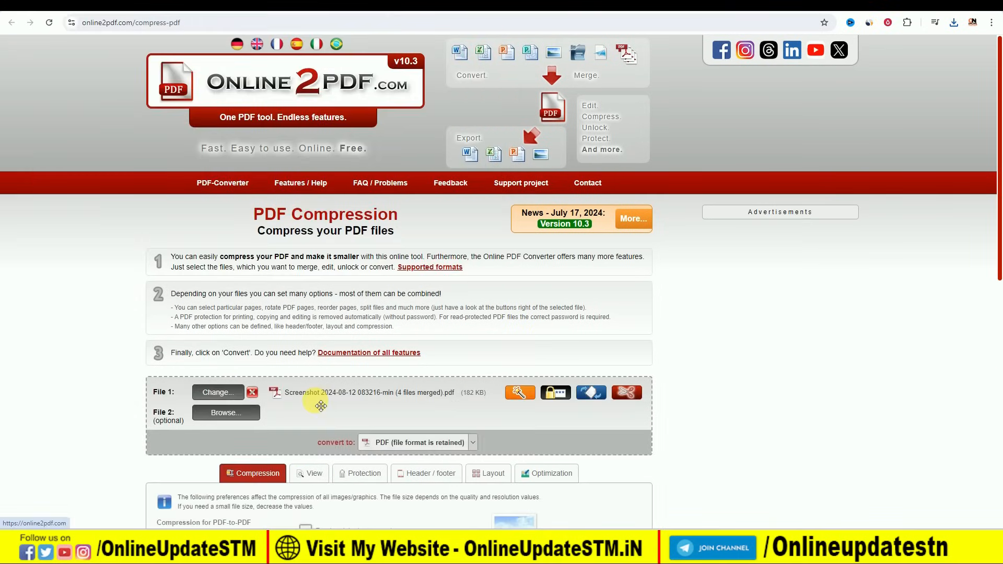
{"action": "scroll", "coordinate": [310, 331], "scroll_direction": "down", "scroll_amount": 4}
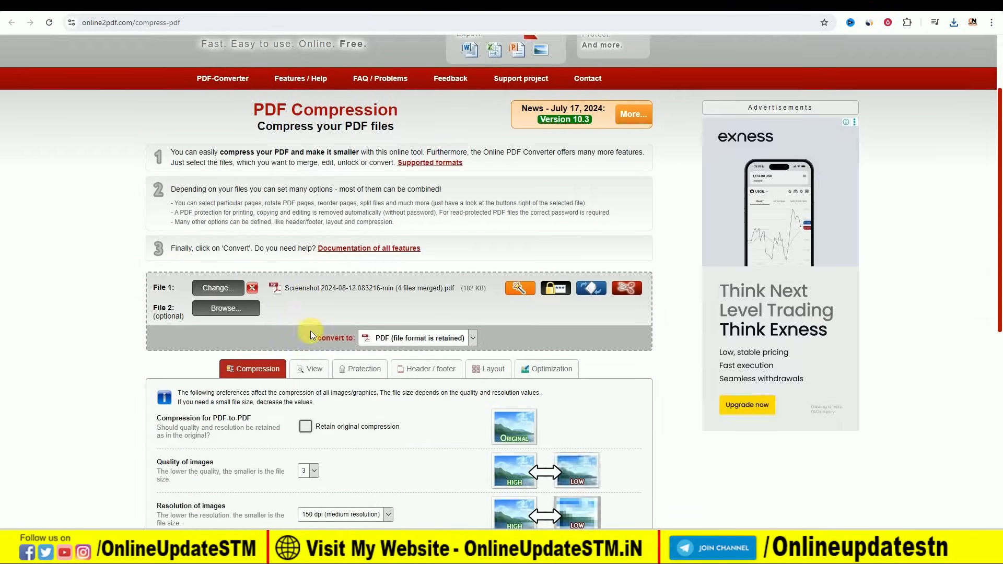
{"action": "scroll", "coordinate": [365, 397], "scroll_direction": "down", "scroll_amount": 2}
{"action": "left_click", "coordinate": [391, 428]}
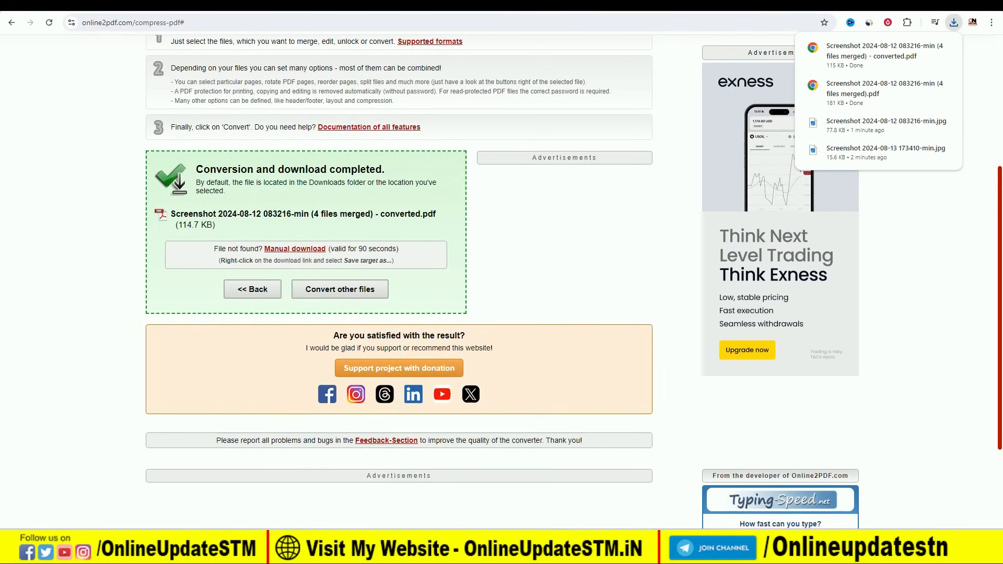
{"action": "left_click", "coordinate": [148, 5]}
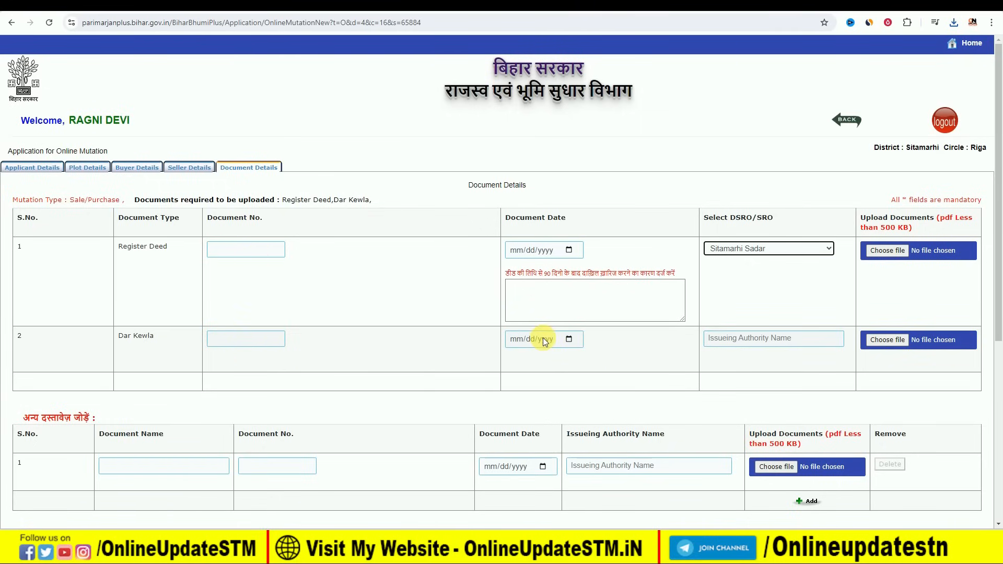
{"action": "left_click", "coordinate": [724, 341]}
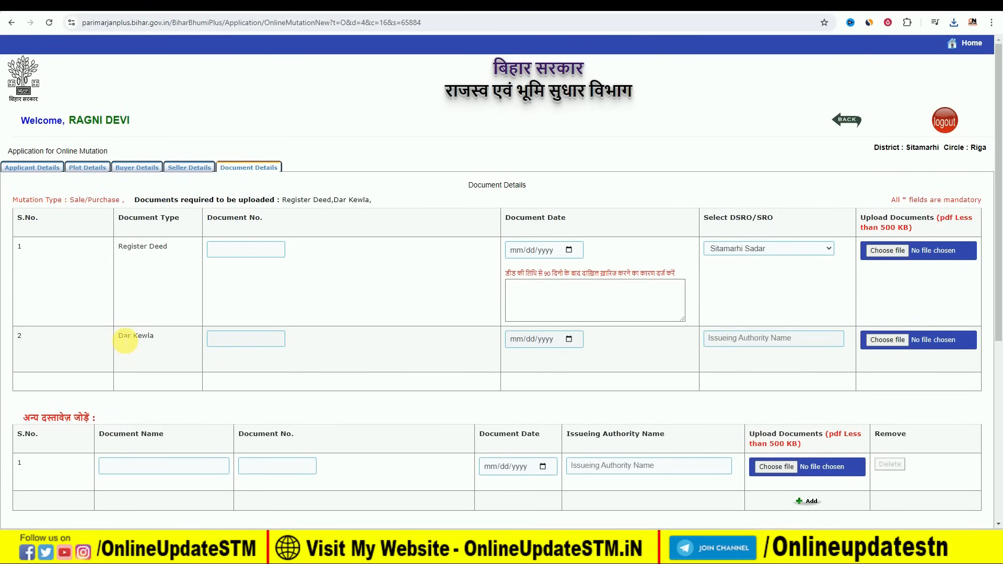
{"action": "left_click_drag", "start_coordinate": [118, 337], "coordinate": [165, 336]}
{"action": "left_click", "coordinate": [166, 334]}
{"action": "left_click_drag", "start_coordinate": [125, 340], "coordinate": [162, 335]}
{"action": "left_click", "coordinate": [171, 334]}
{"action": "left_click_drag", "start_coordinate": [117, 336], "coordinate": [167, 336]}
{"action": "left_click", "coordinate": [172, 339]}
Check the Dar Kewla document type and scroll down the Document Details form.
{"action": "left_click_drag", "start_coordinate": [119, 337], "coordinate": [180, 338]}
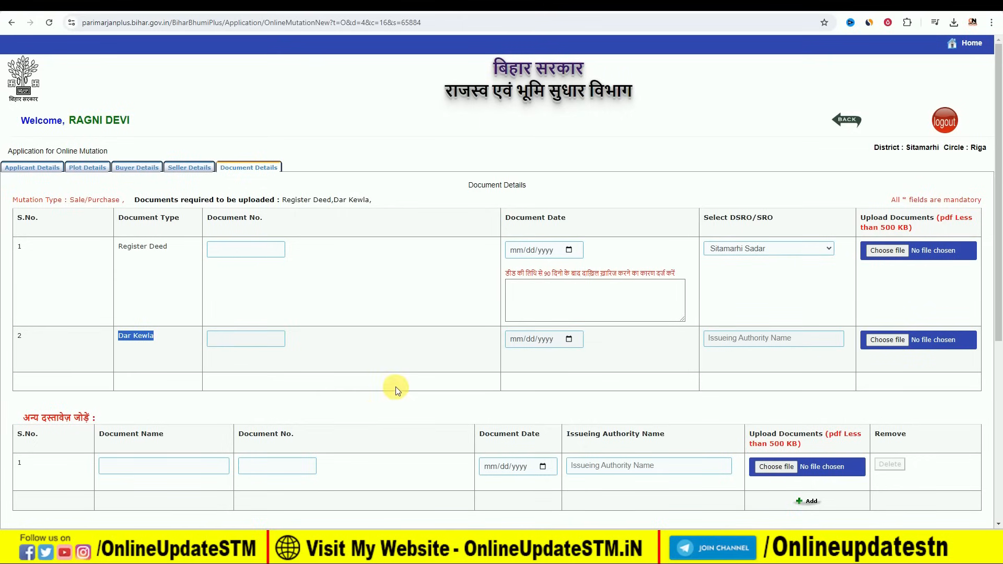
{"action": "left_click", "coordinate": [366, 394]}
{"action": "scroll", "coordinate": [335, 369], "scroll_direction": "down", "scroll_amount": 1}
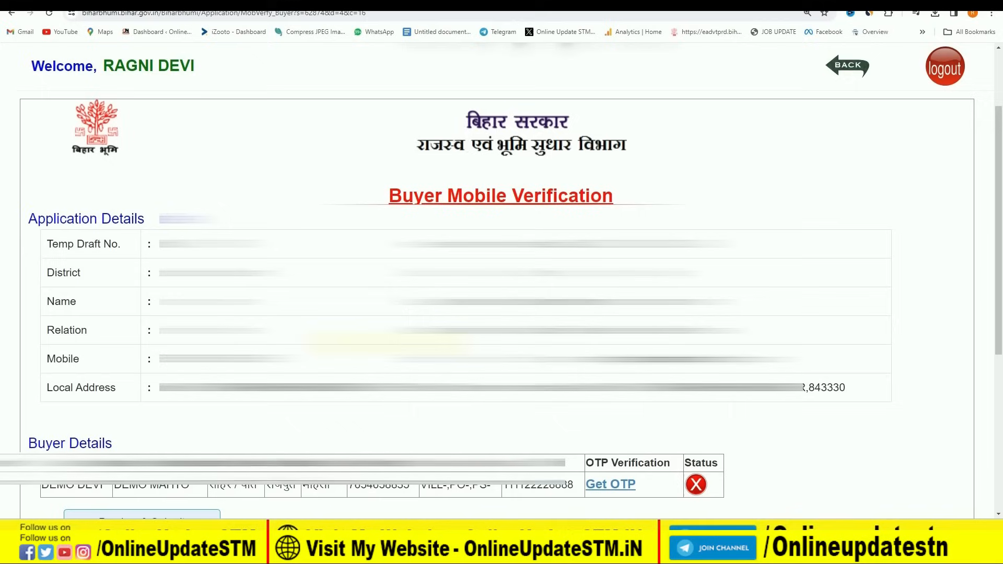
Request an OTP for the buyer's mobile, enter the received code, and confirm verification.
{"action": "left_click", "coordinate": [608, 486]}
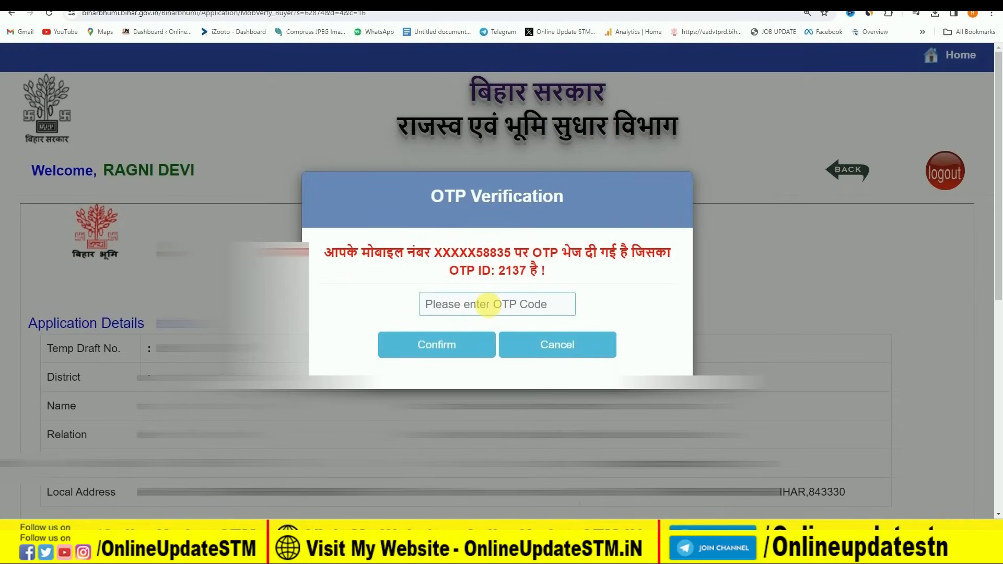
{"action": "left_click", "coordinate": [487, 304]}
{"action": "left_click", "coordinate": [444, 344]}
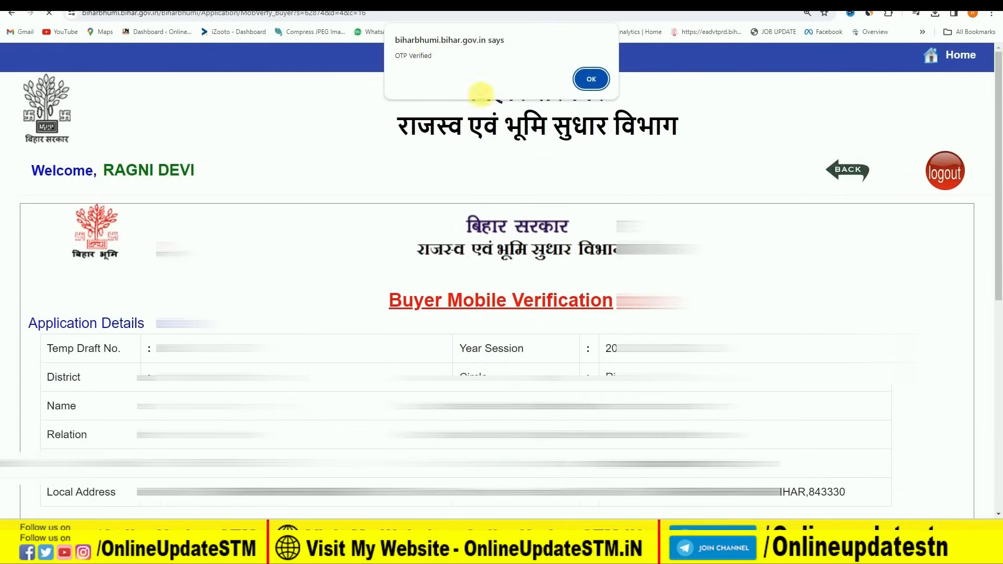
{"action": "left_click", "coordinate": [590, 78]}
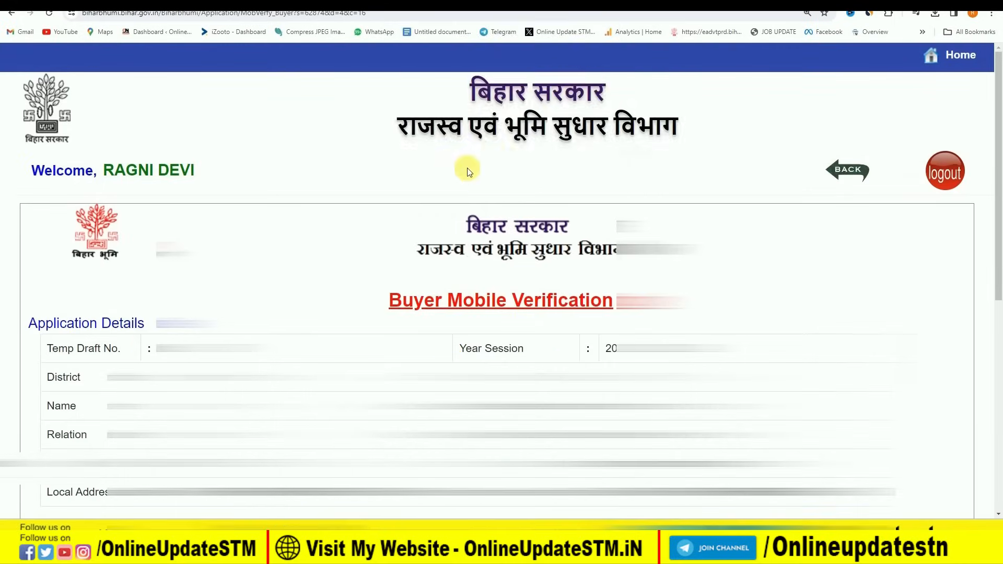
Open the application's Preview & Submit page.
{"action": "scroll", "coordinate": [468, 172], "scroll_direction": "down", "scroll_amount": 6}
{"action": "left_click", "coordinate": [128, 318]}
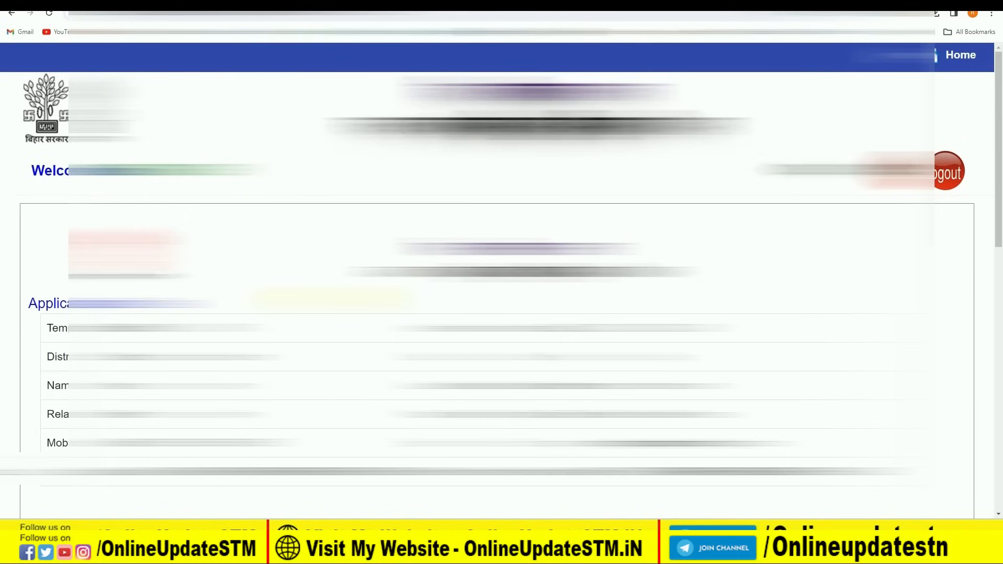
{"action": "scroll", "coordinate": [502, 282], "scroll_direction": "down", "scroll_amount": 8}
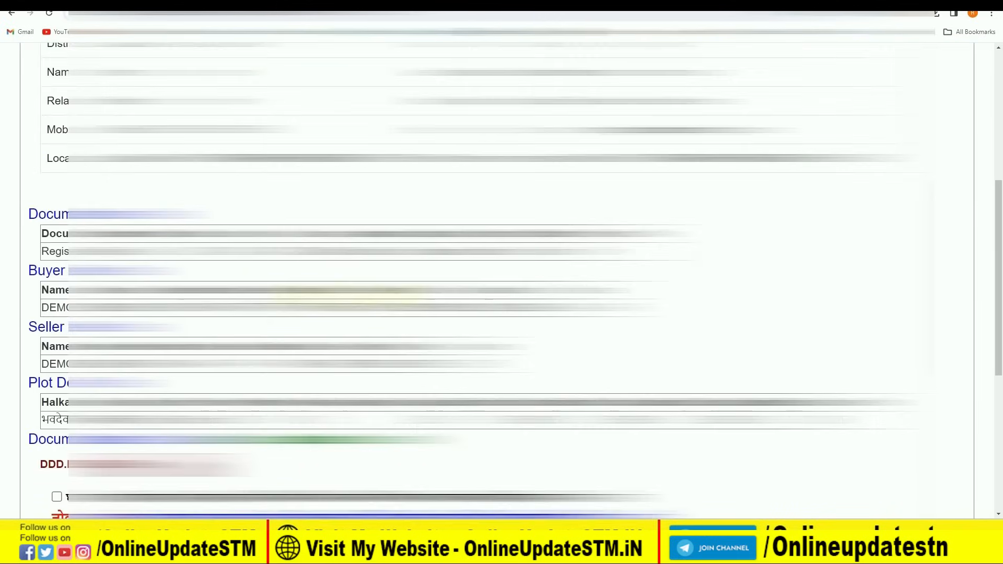